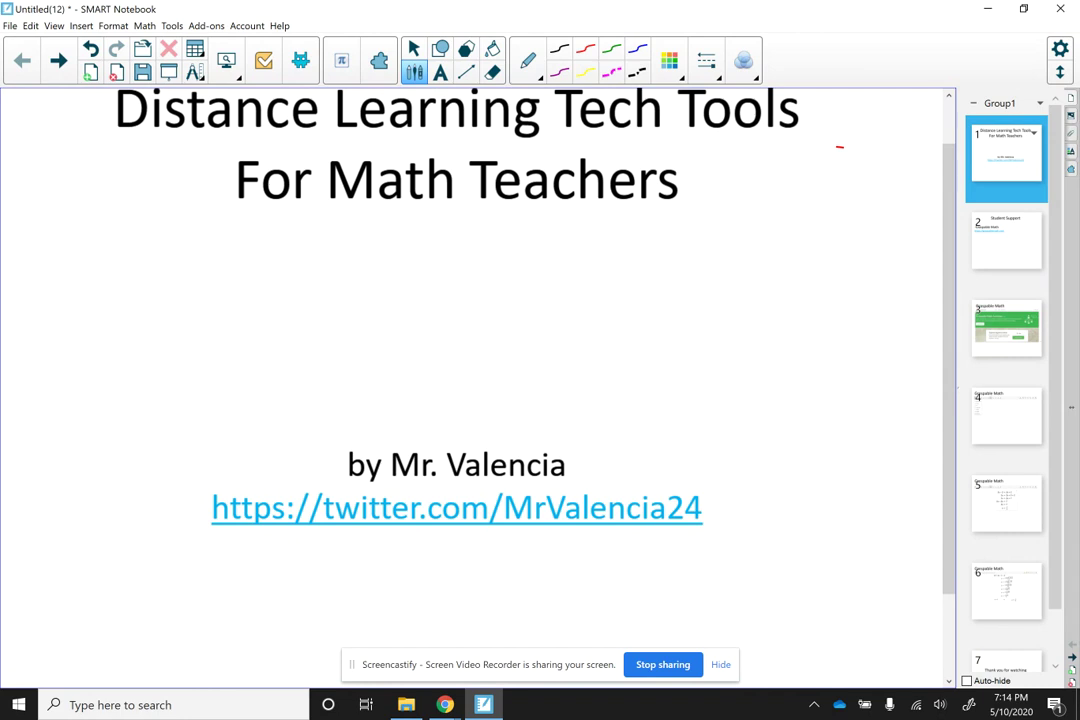
Scroll down to page 2, the Student Support slide listing Graspable Math and graspablemath.com.
scroll(840, 147, down, 3)
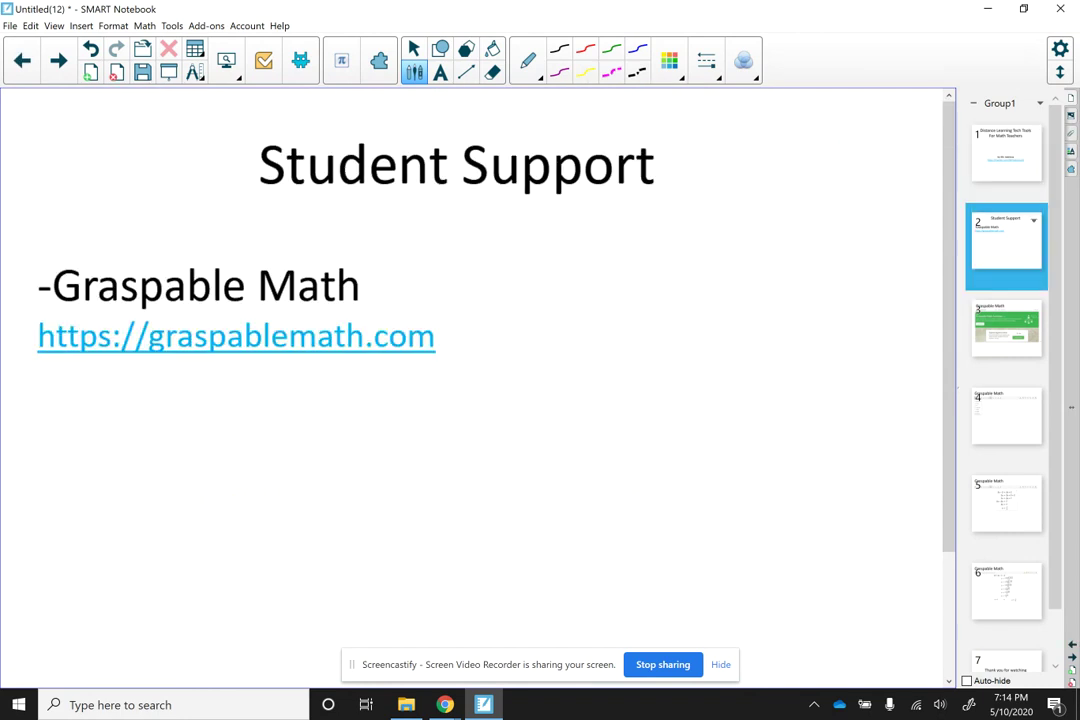
scroll(470, 380, down, 1)
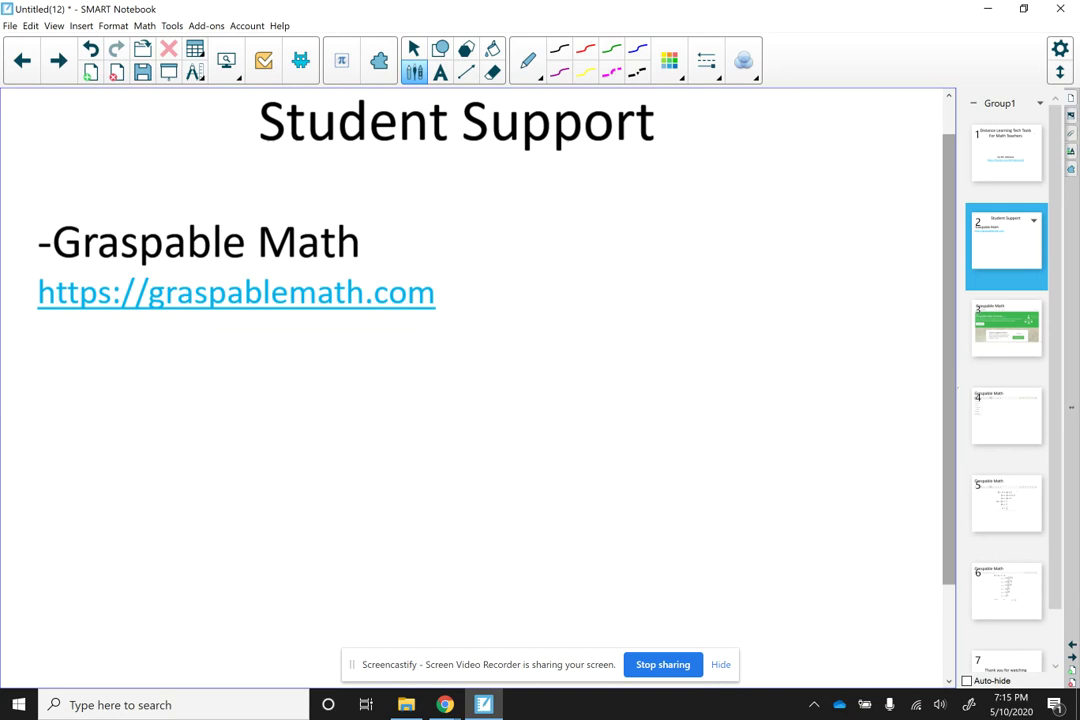
On the Graspable Math homepage slide, circle Explore Algebra! and underline 'for free!' in red.
key(Page_Down)
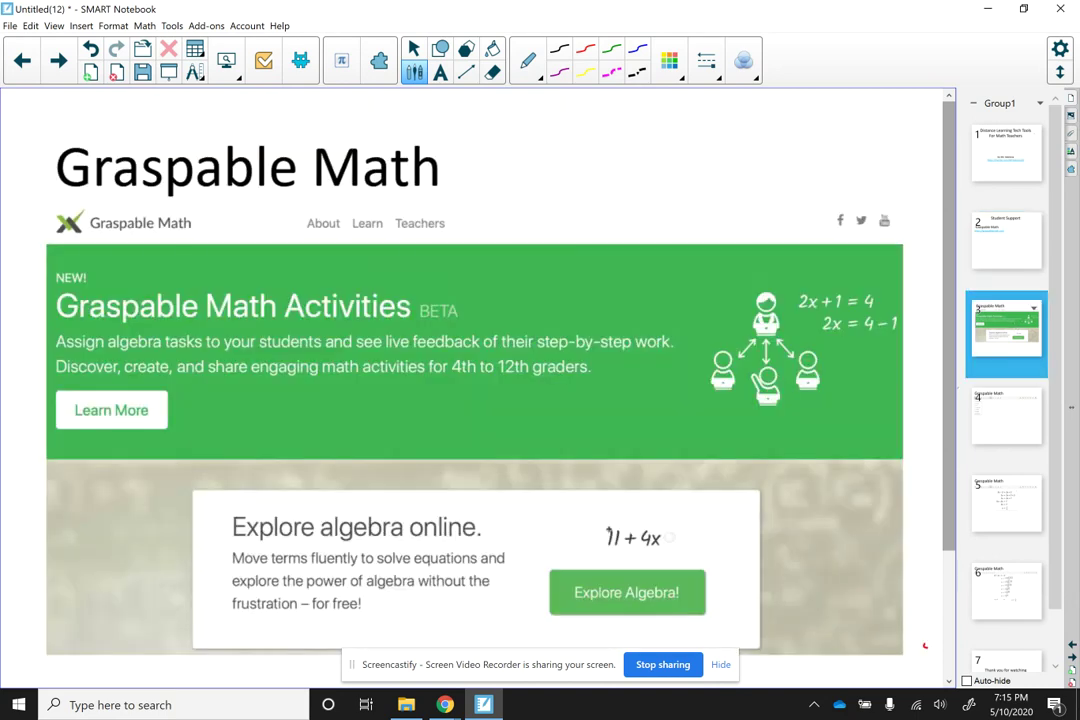
drag(955, 421, 935, 523)
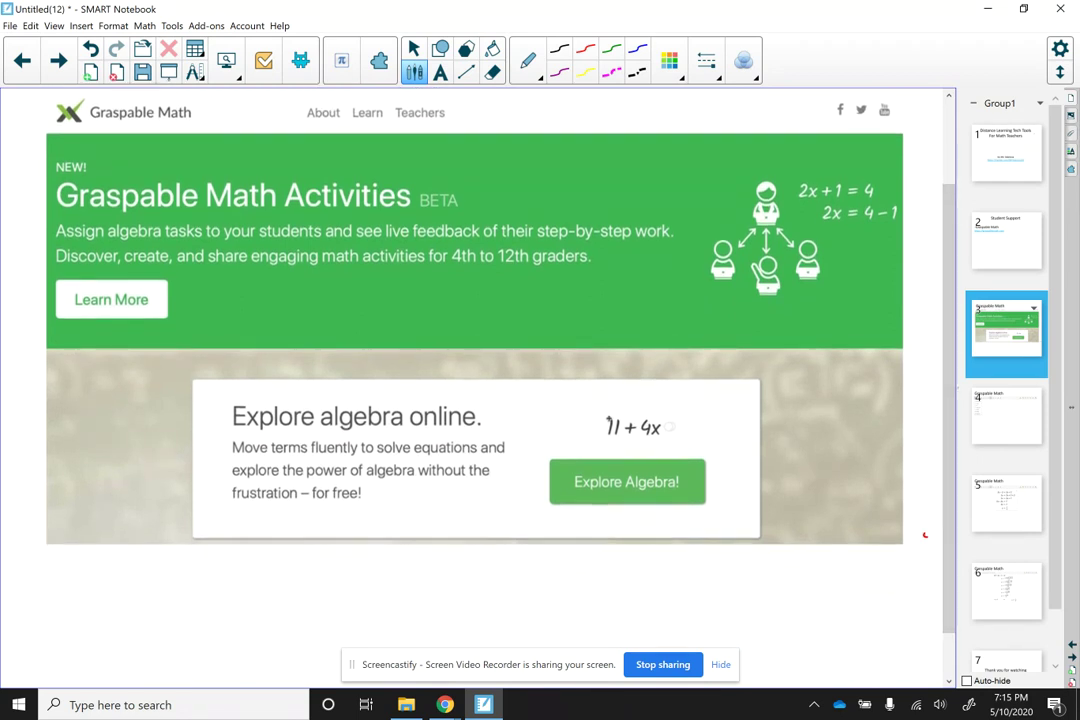
mouse_move(712, 450)
mouse_down()
mouse_move(607, 445)
mouse_move(551, 462)
mouse_move(575, 518)
mouse_move(708, 447)
mouse_up()
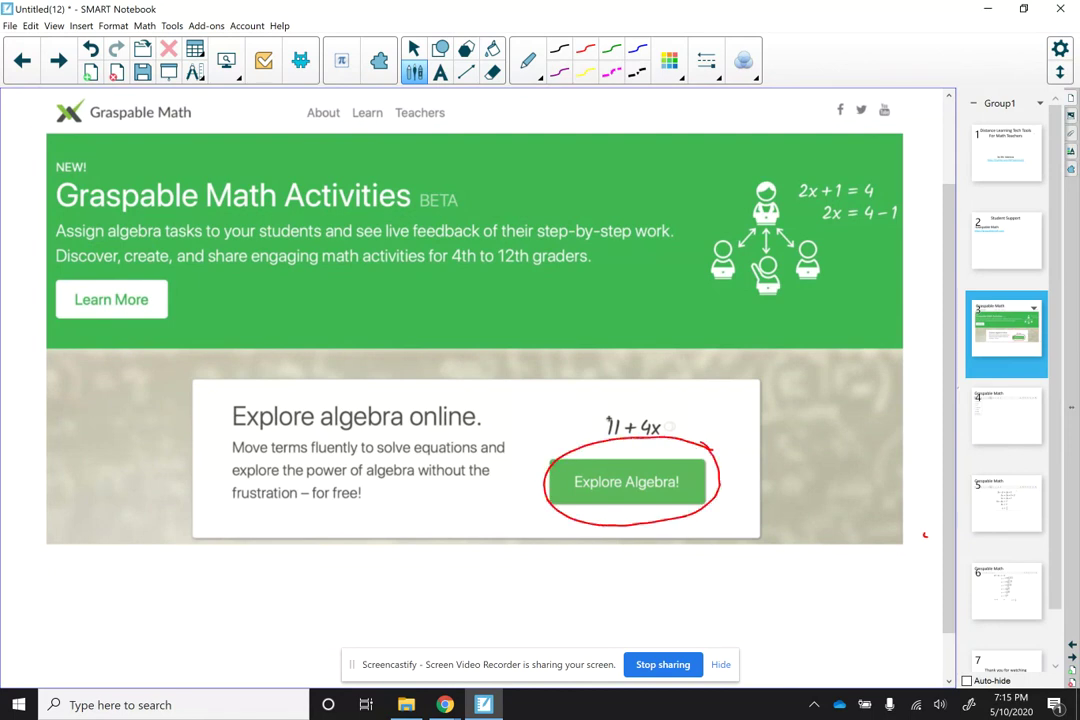
mouse_move(303, 505)
mouse_down()
mouse_move(362, 500)
mouse_move(378, 513)
mouse_up()
mouse_move(712, 447)
mouse_down()
mouse_move(560, 455)
mouse_move(565, 515)
mouse_move(724, 472)
mouse_move(596, 511)
mouse_up()
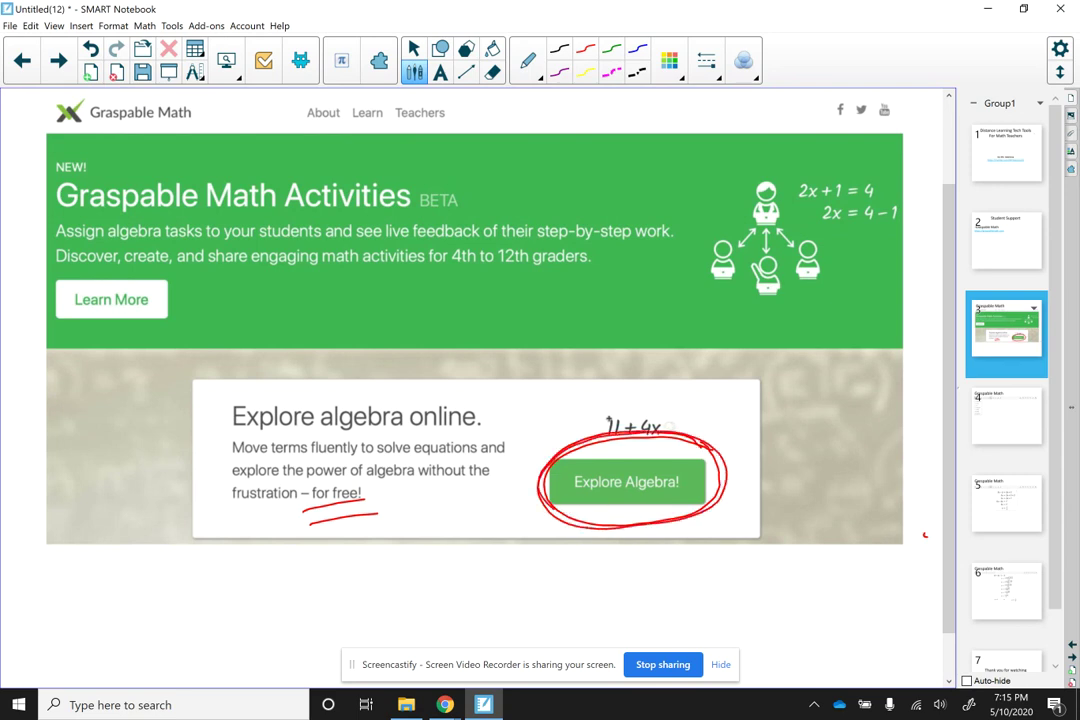
key(Page_Down)
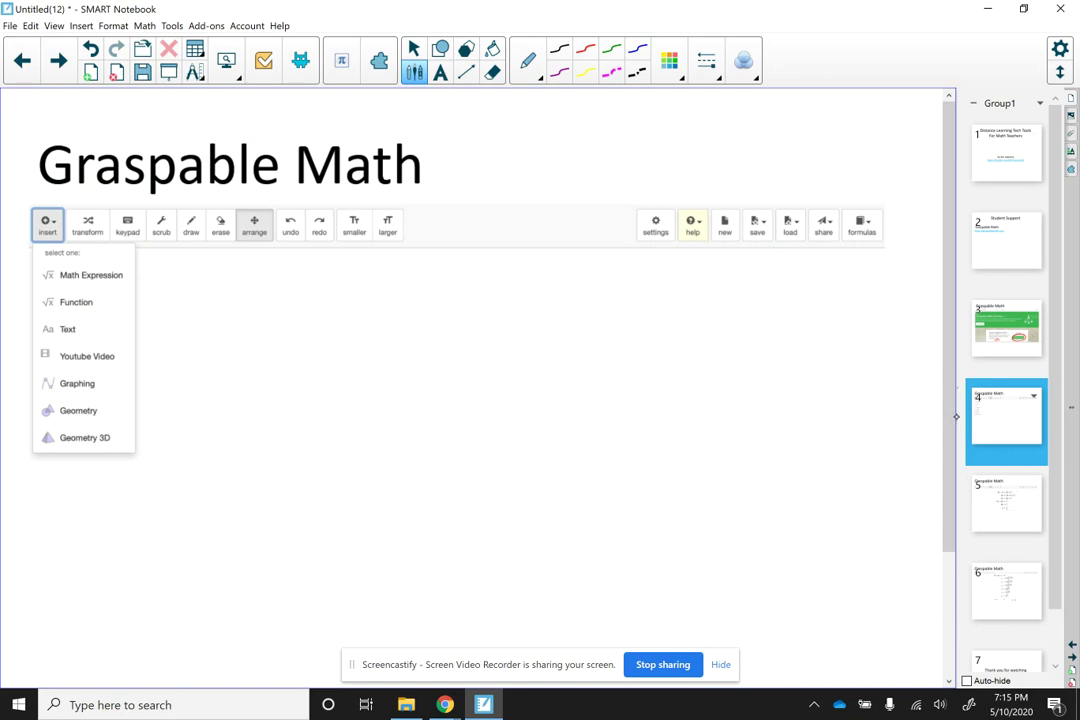
On the page-4 toolbar screenshot, circle the insert option and mark Math Expression in red.
scroll(931, 502, down, 2)
scroll(931, 502, down, 1)
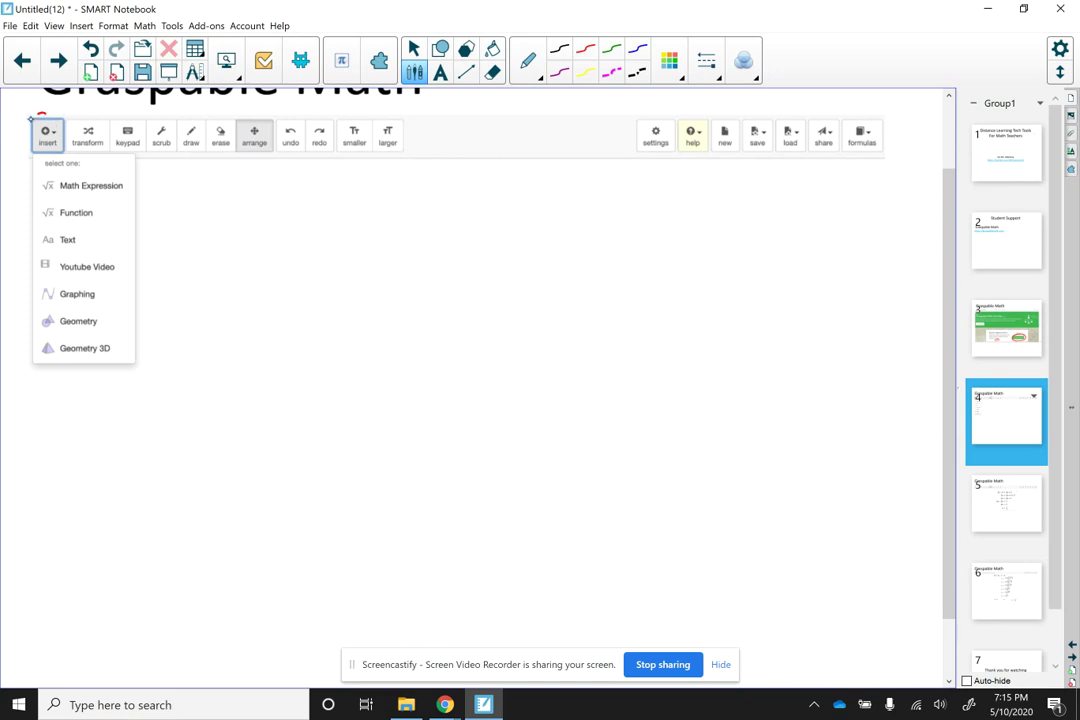
mouse_move(42, 113)
mouse_down()
mouse_move(30, 152)
mouse_move(45, 157)
mouse_move(56, 121)
mouse_up()
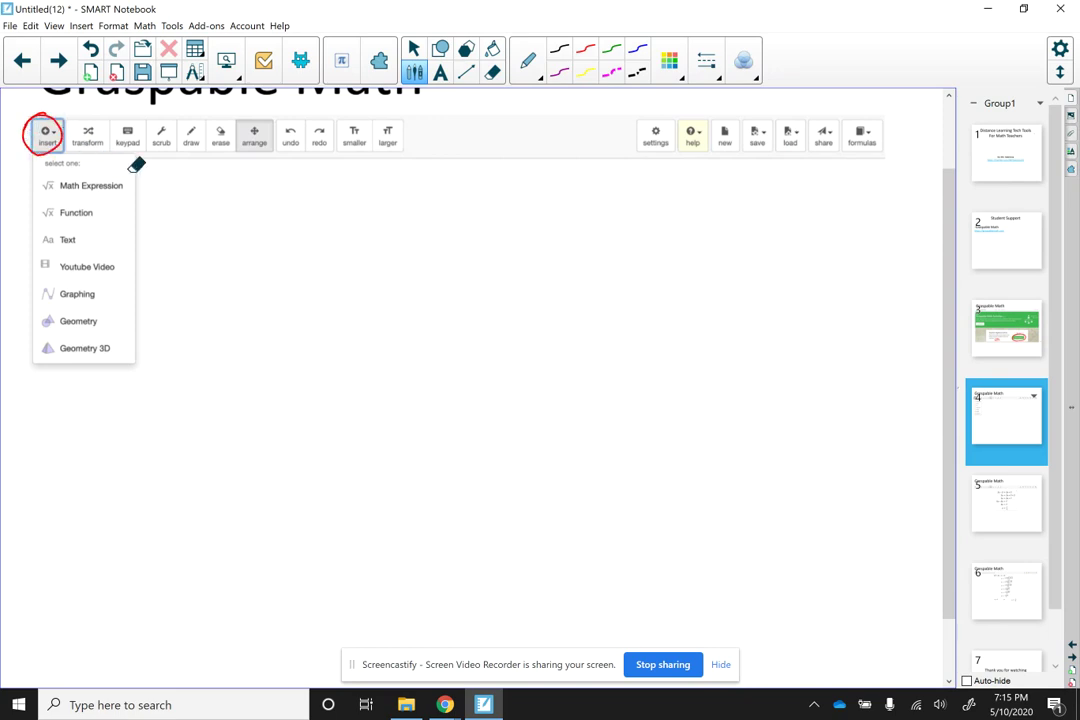
mouse_move(134, 170)
mouse_down()
mouse_move(35, 170)
mouse_move(28, 197)
mouse_move(129, 199)
mouse_move(108, 173)
mouse_up()
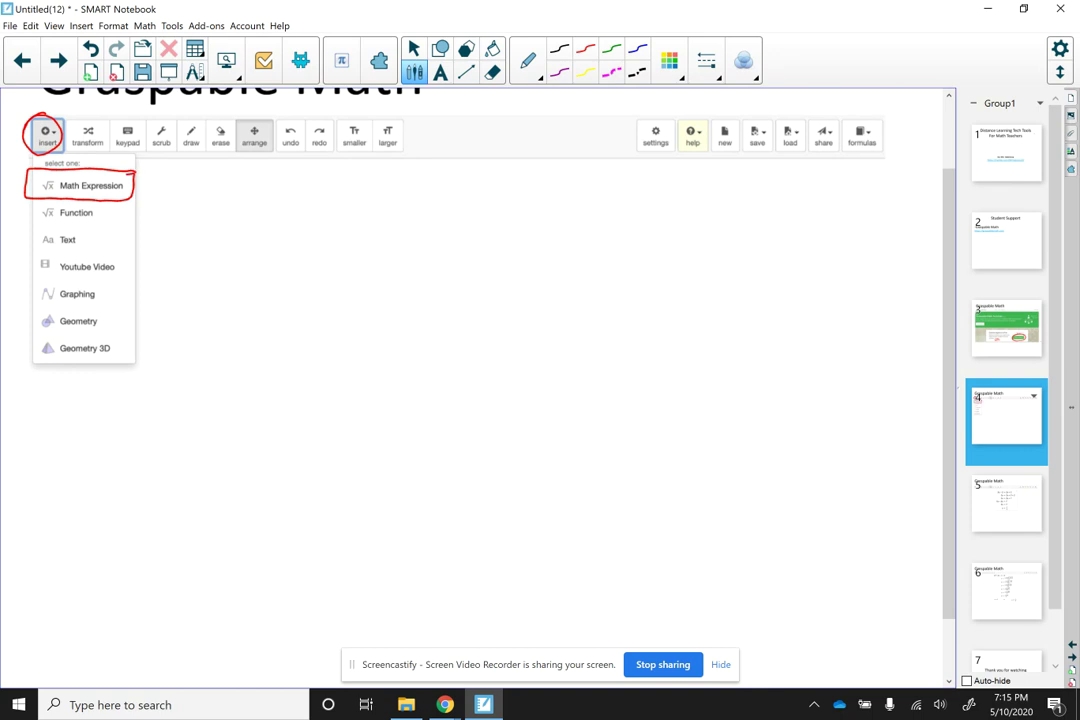
In Chrome's first GM canvas tab, insert the equation 5x-2=2x+5 as a math expression.
mouse_move(445, 705)
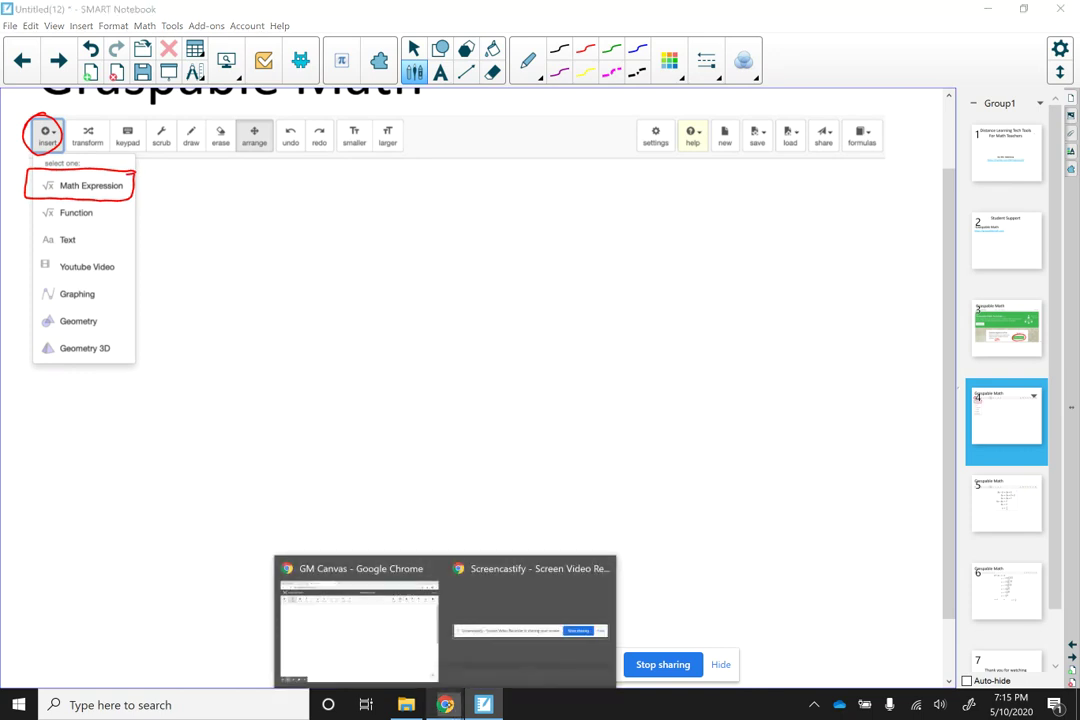
click(358, 620)
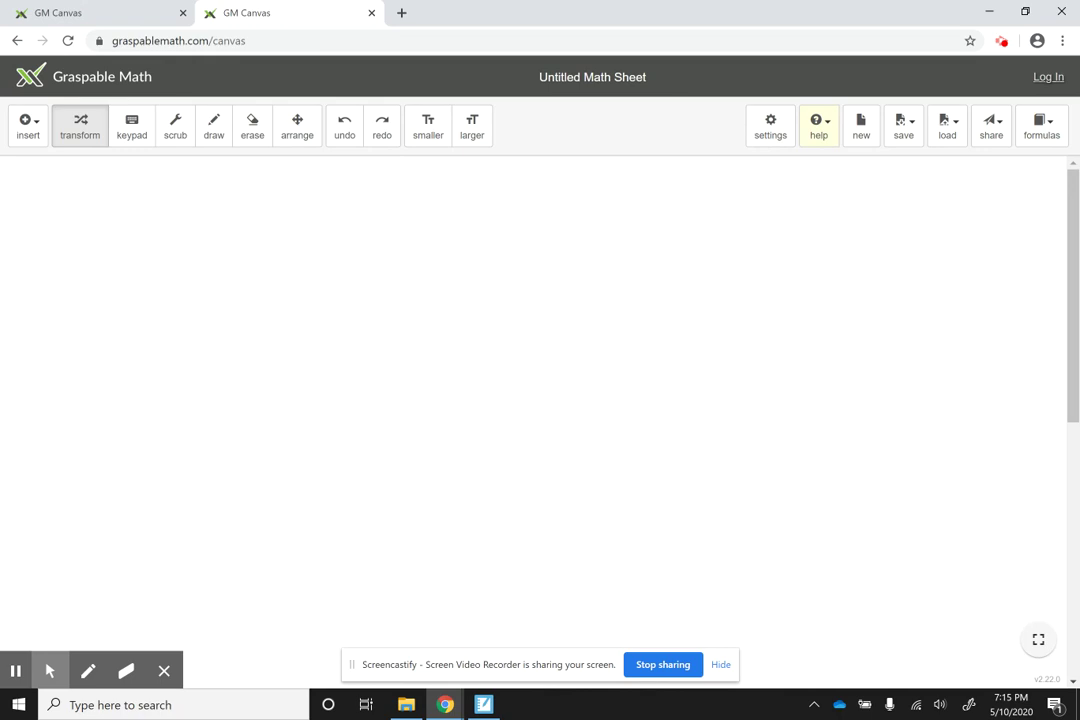
click(100, 13)
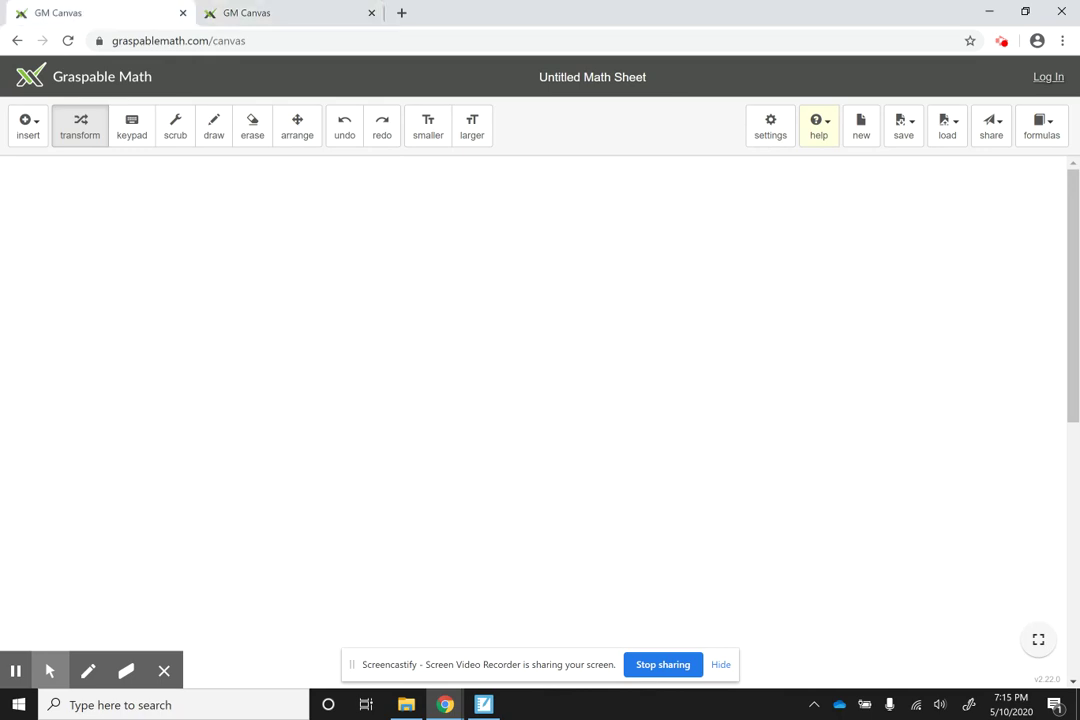
click(28, 125)
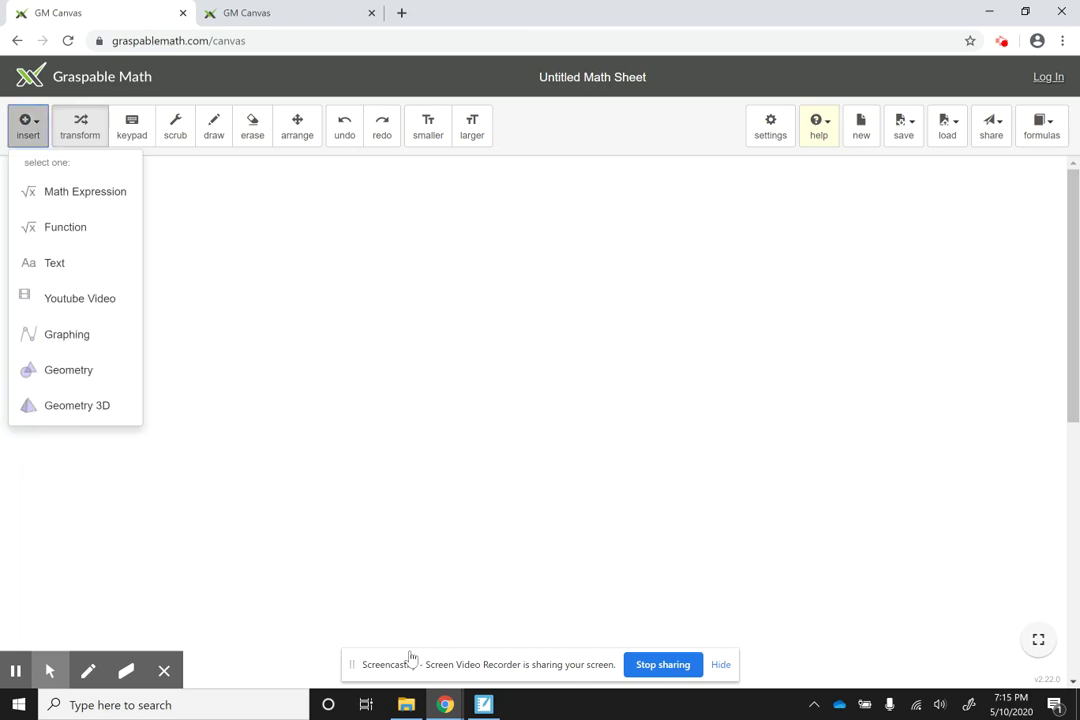
click(346, 550)
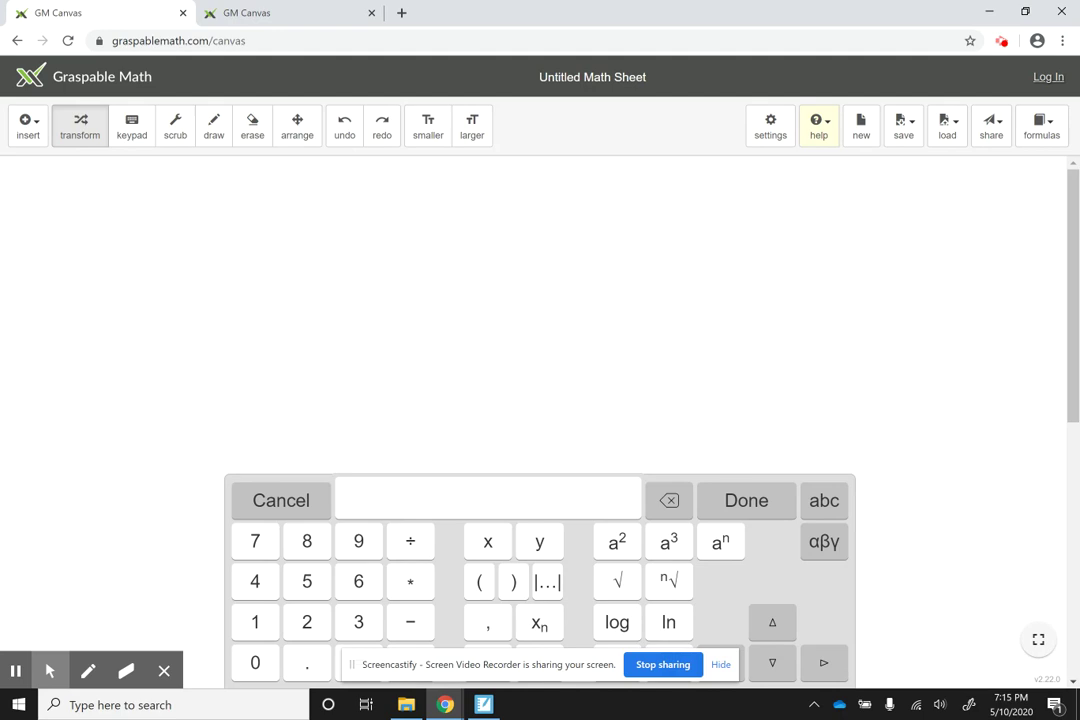
text(5x-2=2x+5)
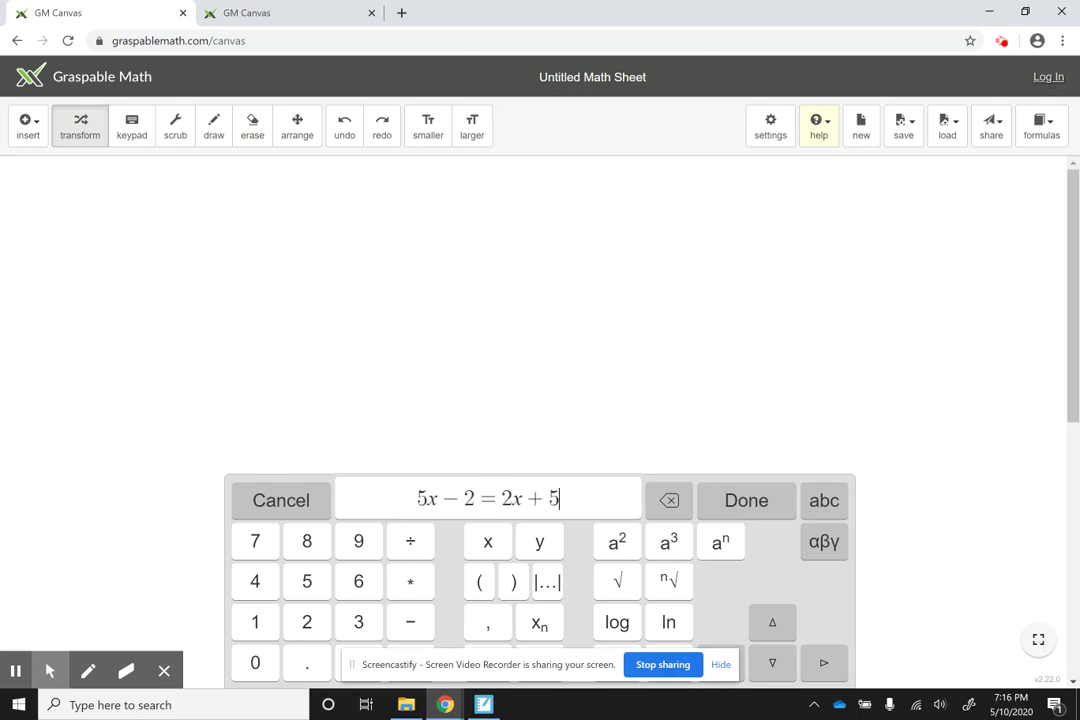
key(Return)
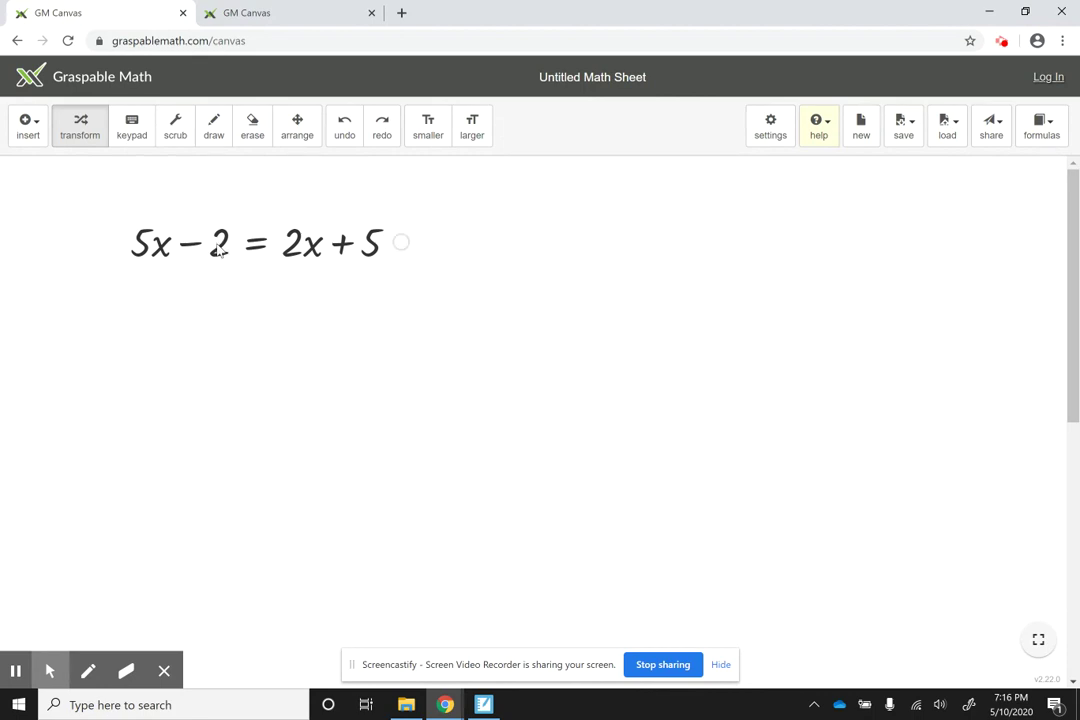
Move −2 and 2x across, combine to 3x = 7, divide by 3, and list the steps.
drag(218, 248, 429, 260)
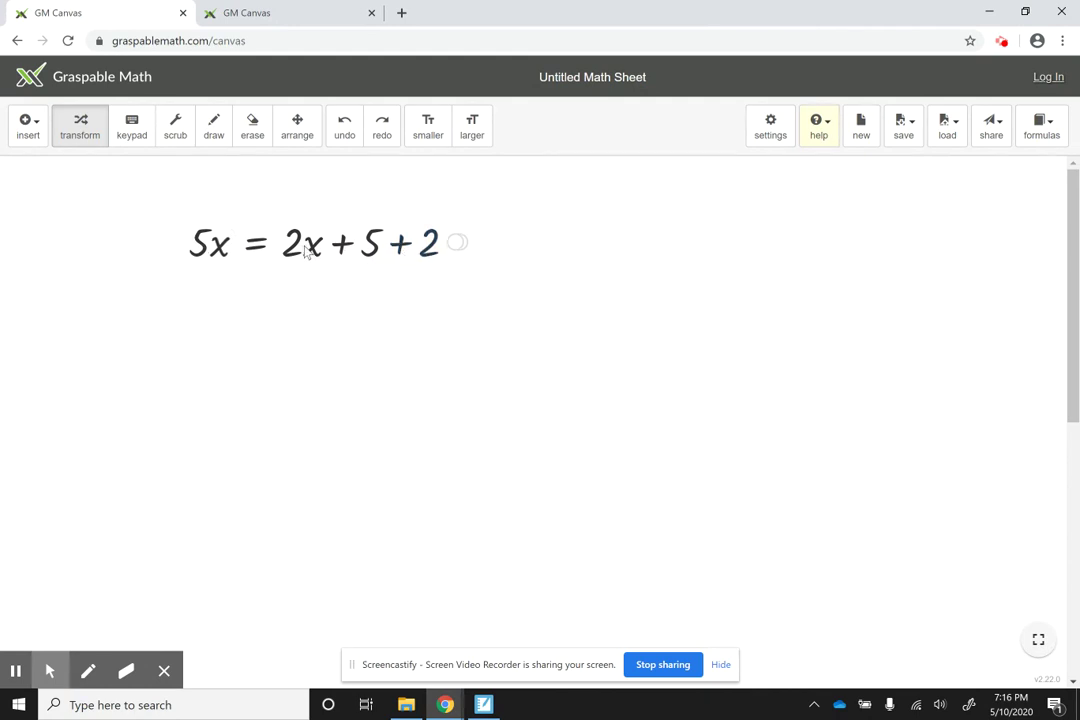
drag(307, 250, 239, 263)
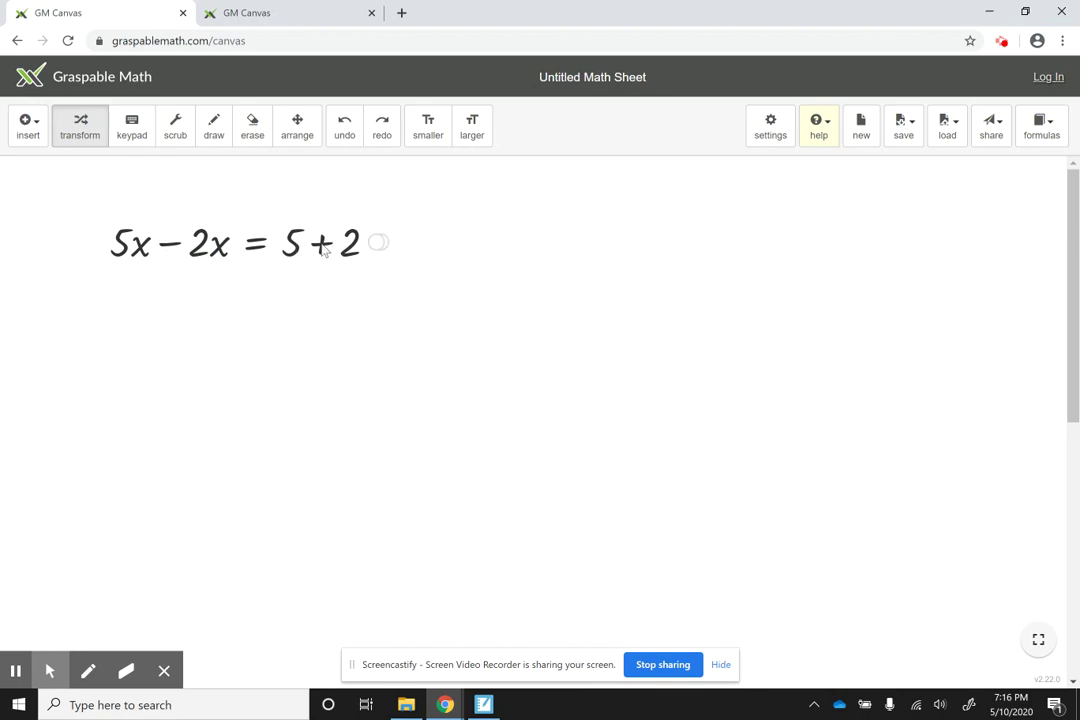
click(322, 246)
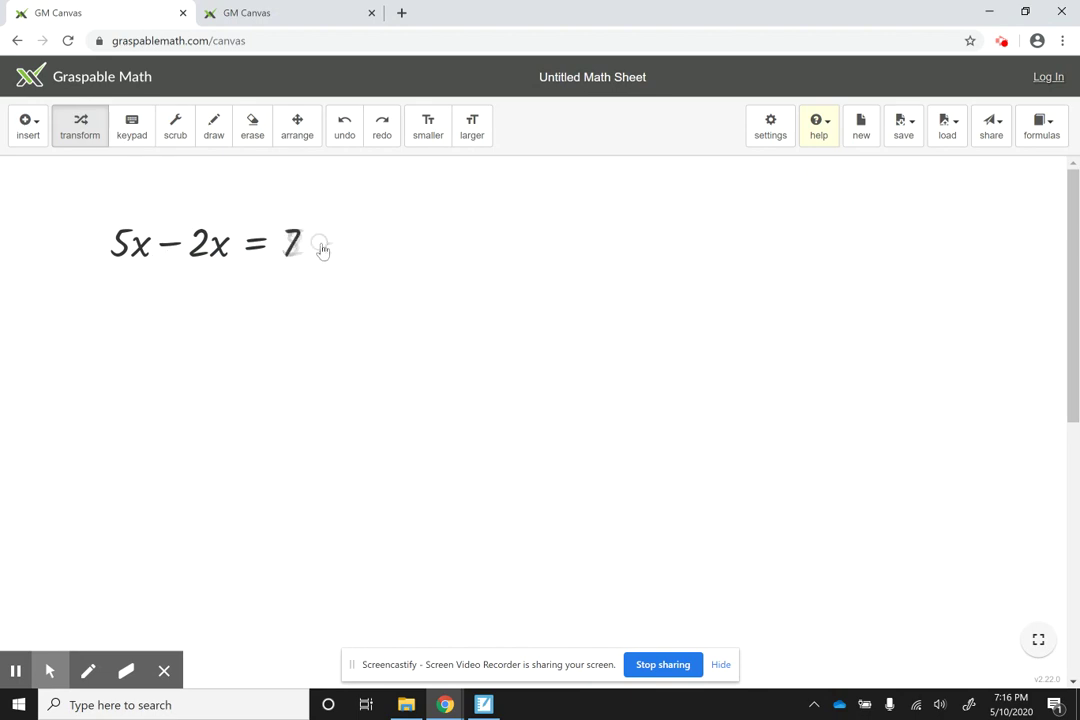
click(169, 246)
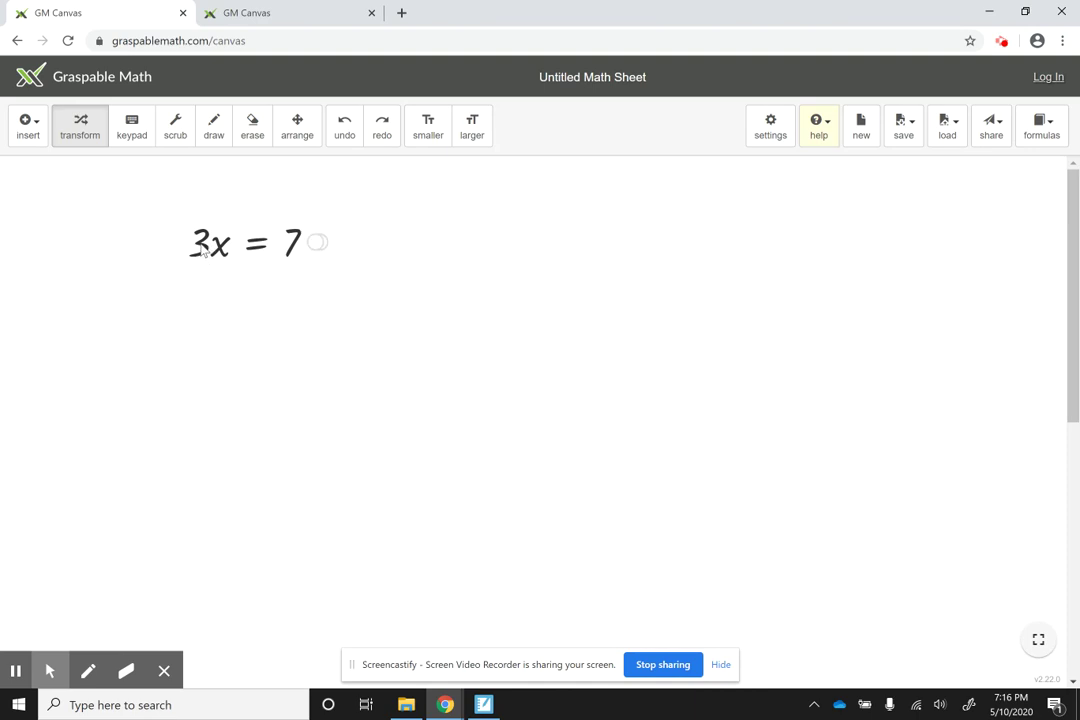
drag(203, 250, 293, 285)
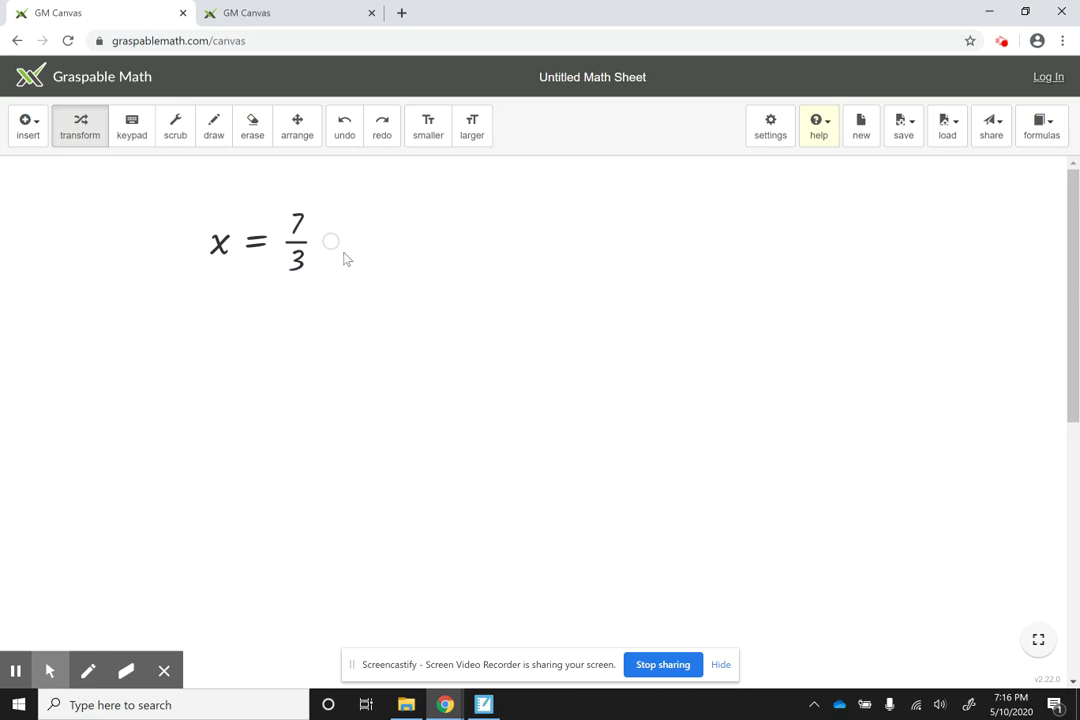
drag(332, 248, 359, 560)
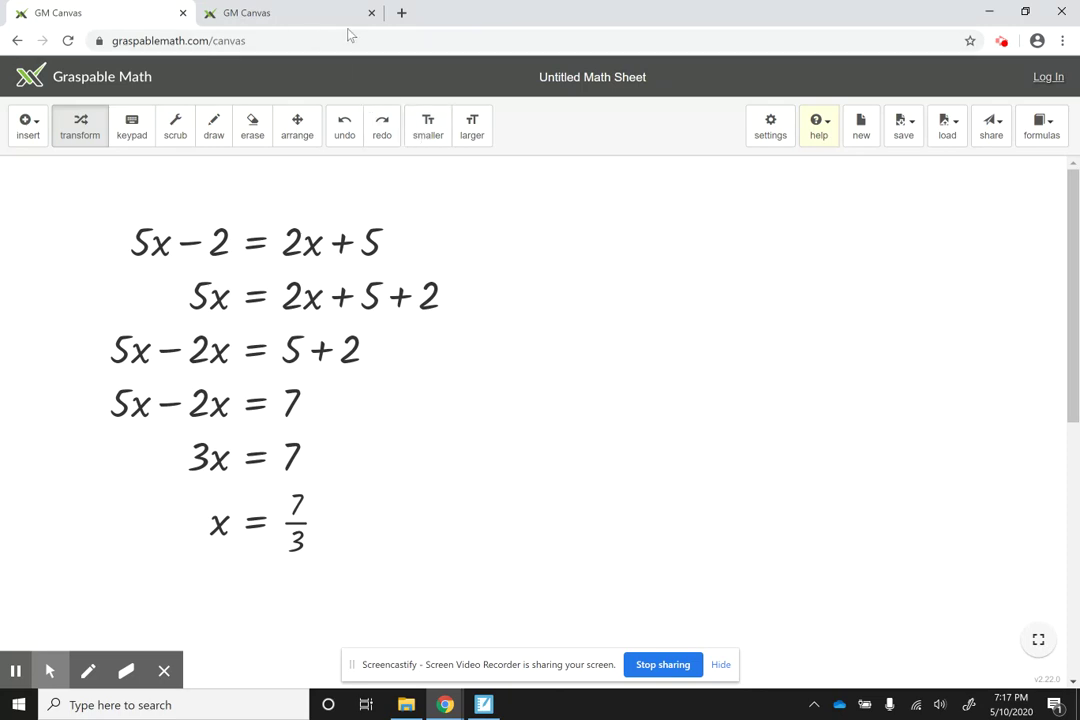
On the second, empty canvas tab, insert the equation 3x^2+2x-5=0.
click(293, 17)
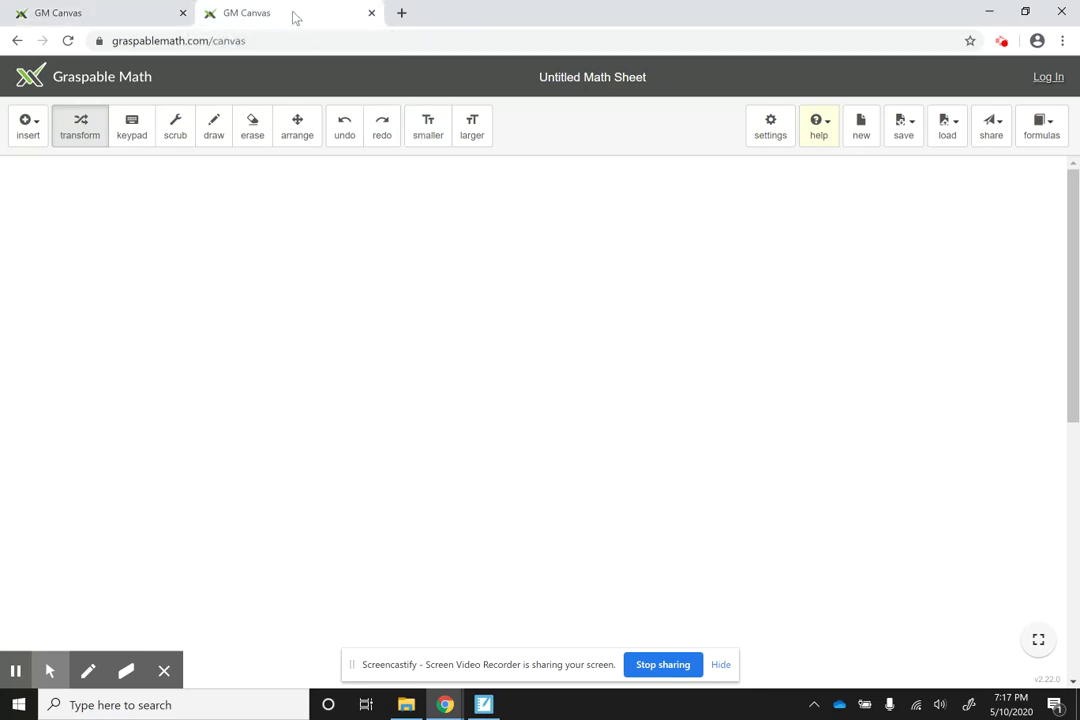
click(38, 122)
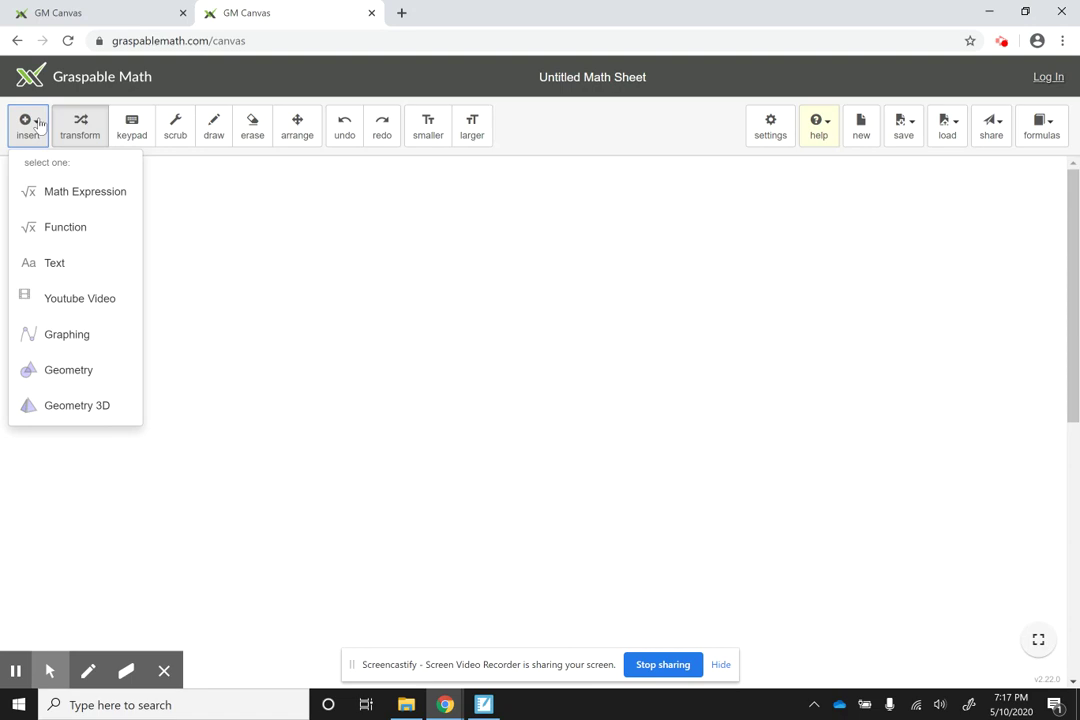
click(73, 195)
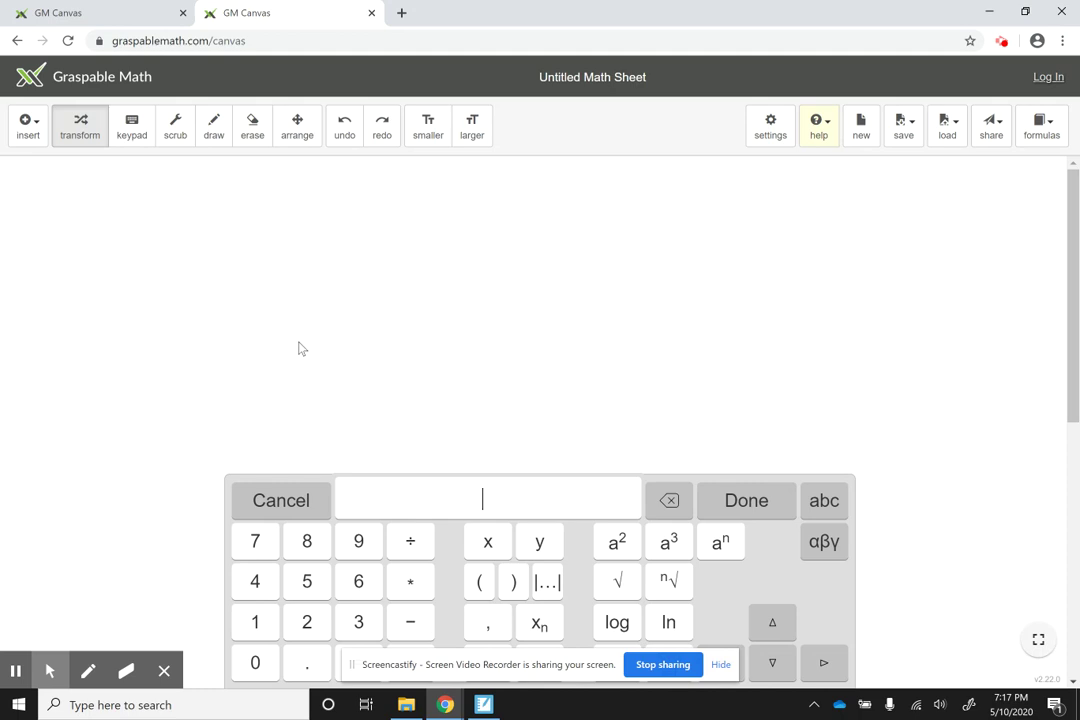
text(3x^2)
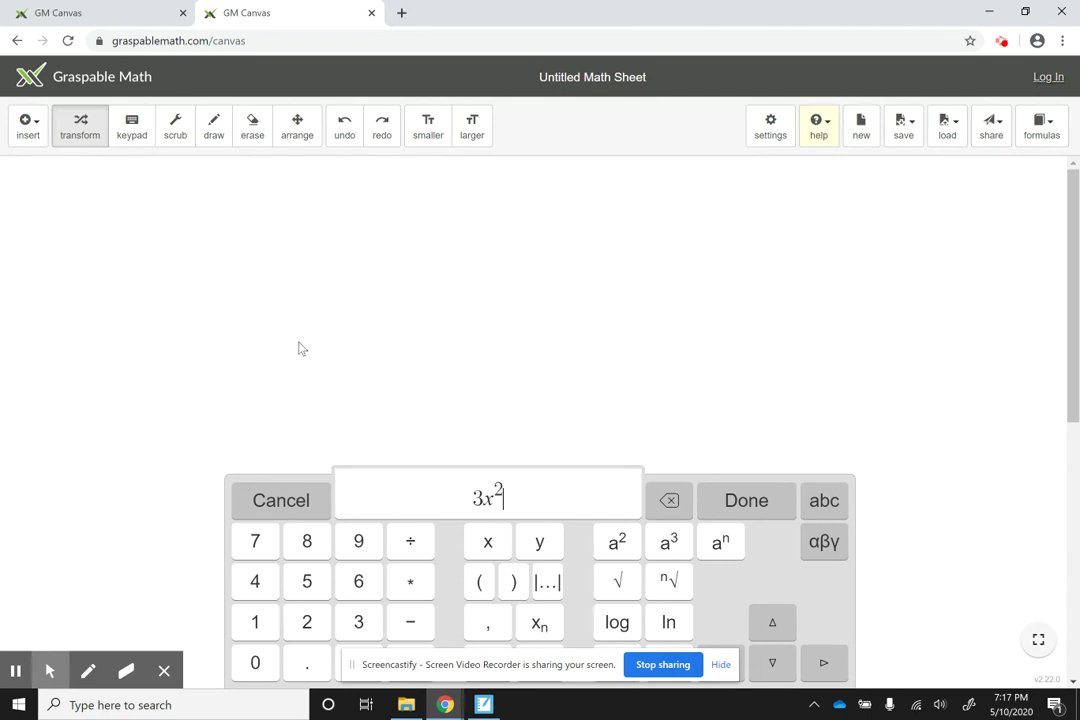
key(Right)
text(+2x)
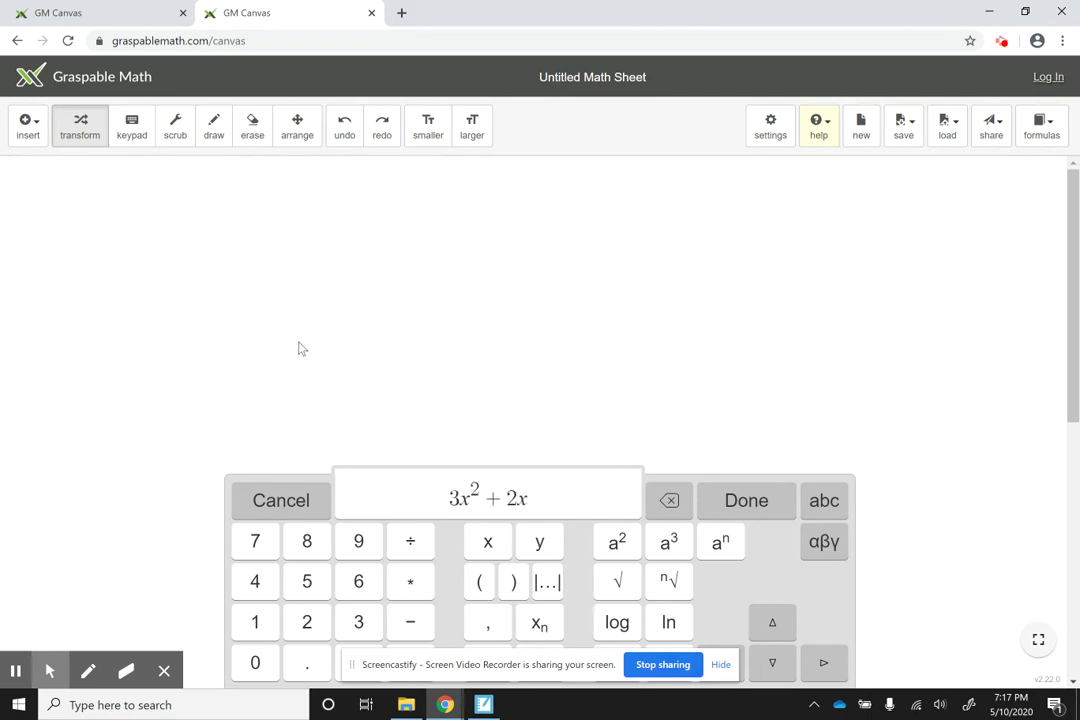
text(-5=0)
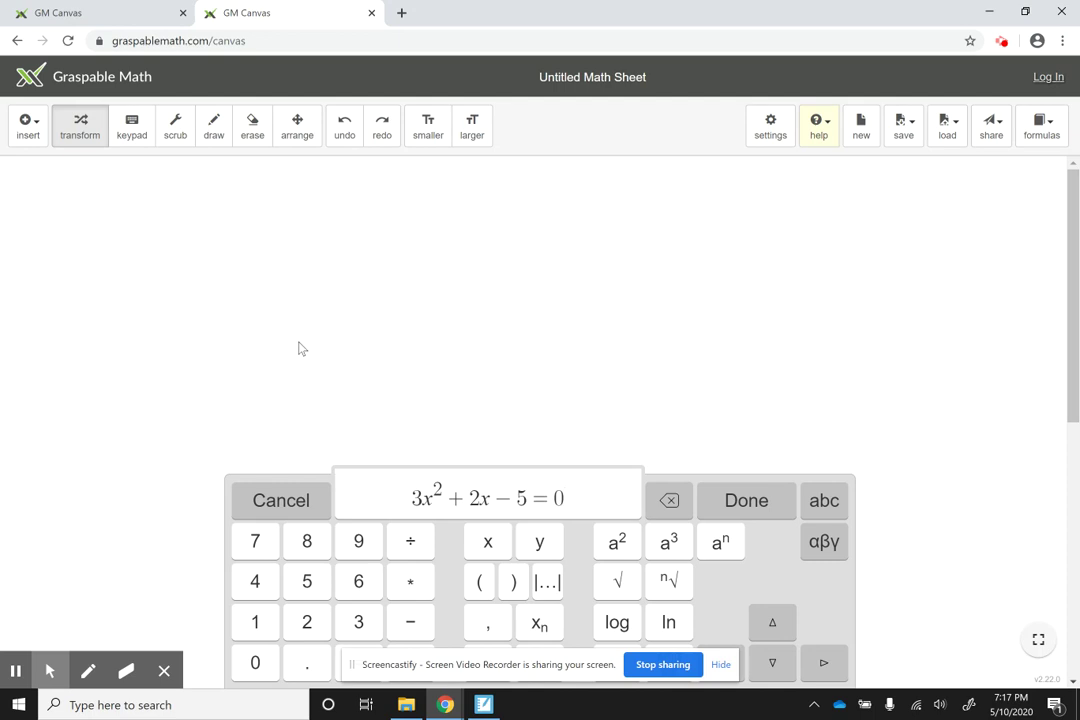
key(Return)
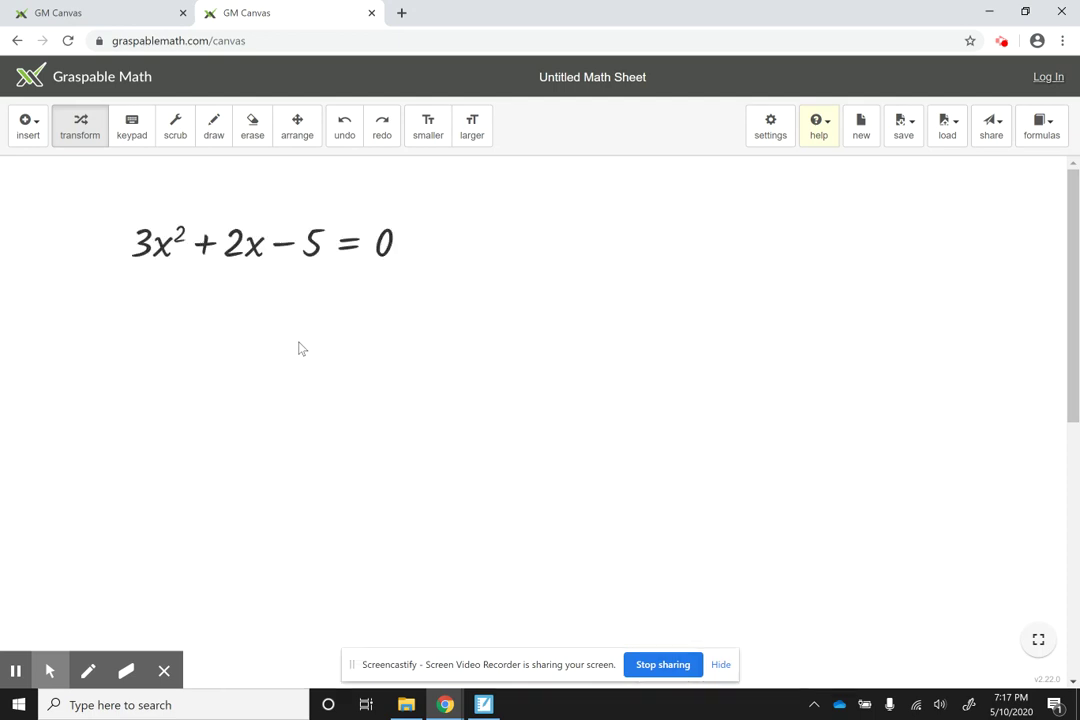
Drag the Quadratic Formula from the formulas panel onto 3x²+2x−5=0.
click(1053, 132)
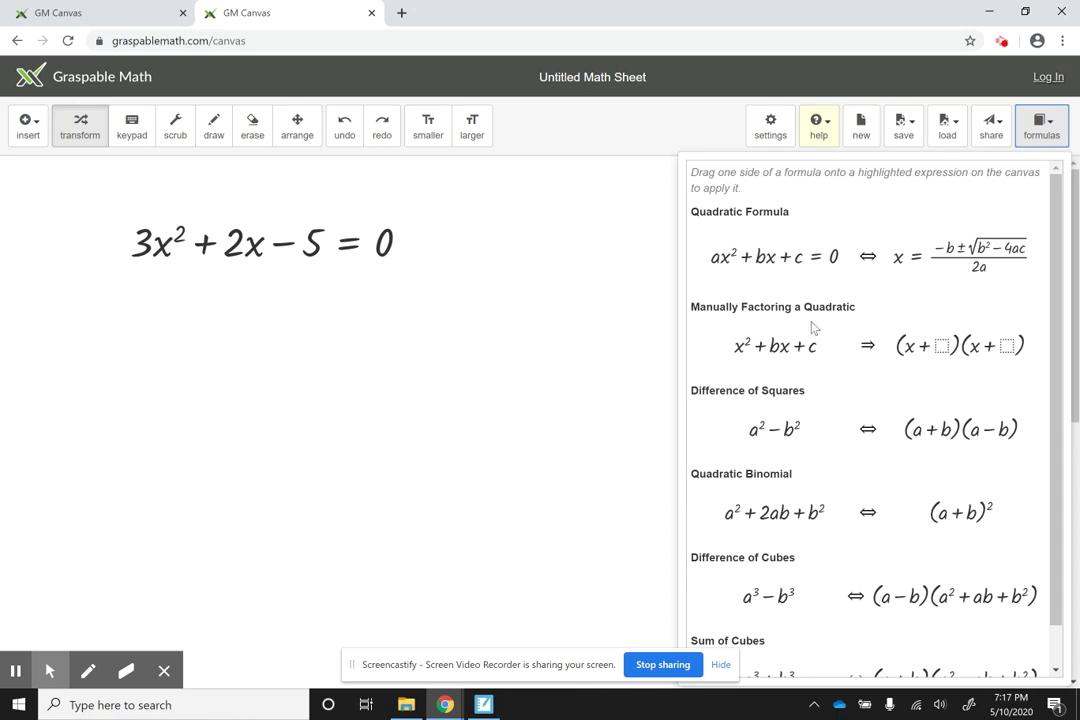
scroll(812, 328, down, 1)
scroll(812, 328, up, 1)
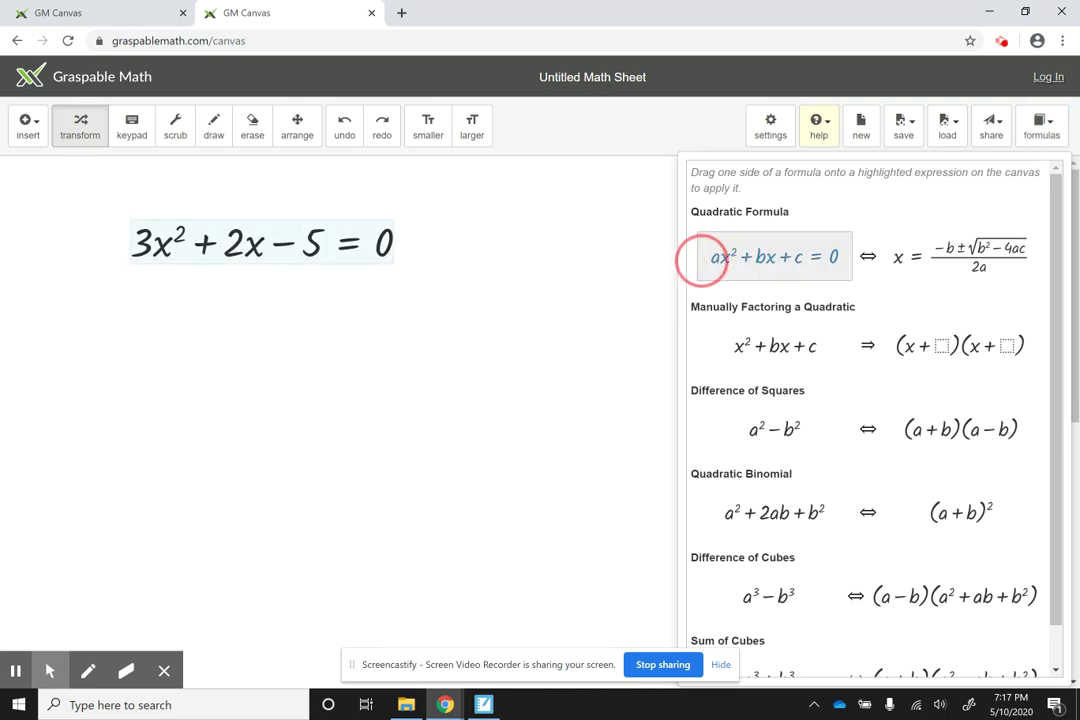
drag(703, 258, 378, 246)
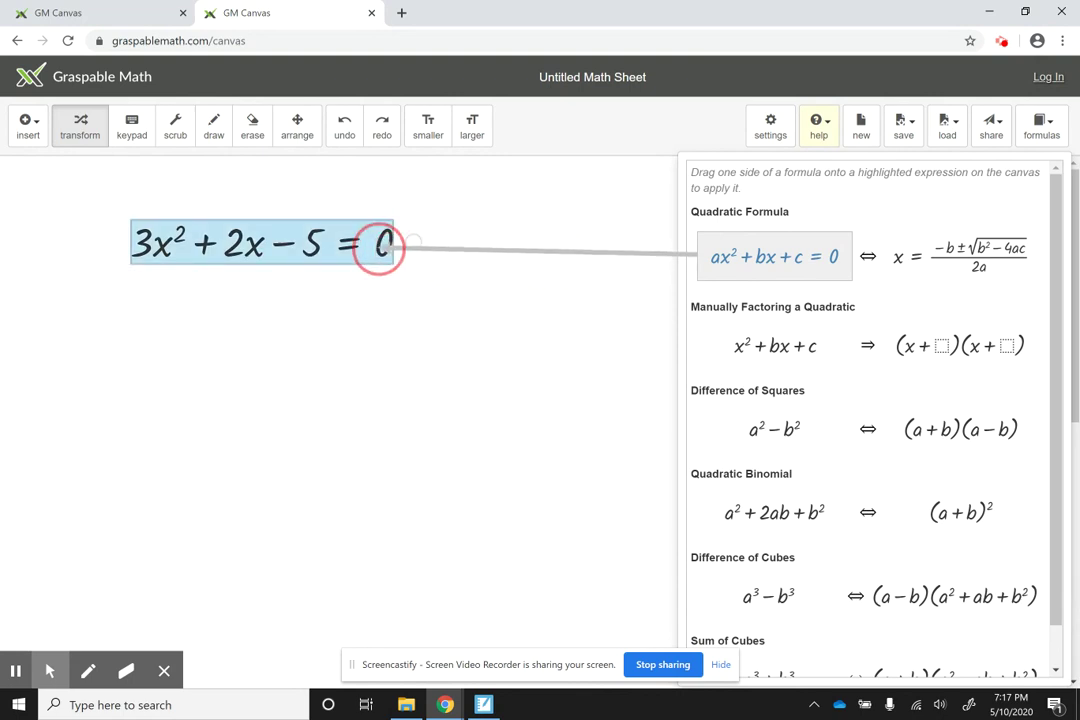
drag(378, 246, 379, 250)
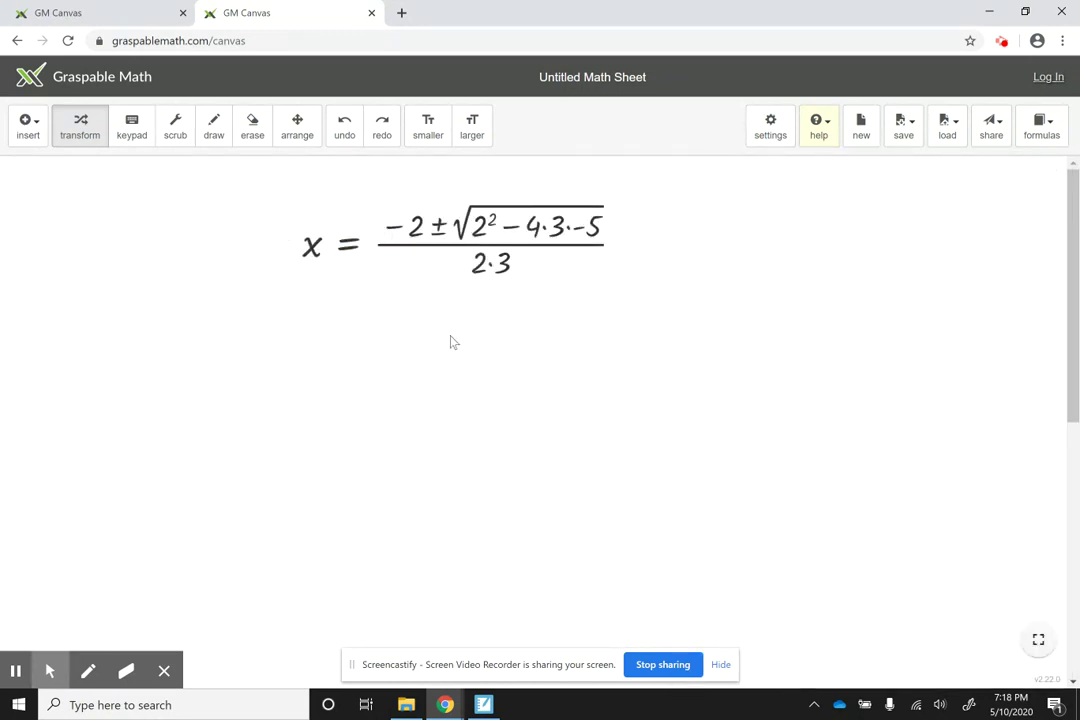
Evaluate 2², 4·3·−5, the double minus, 2·3, 4+60 and √64 in turn.
click(485, 230)
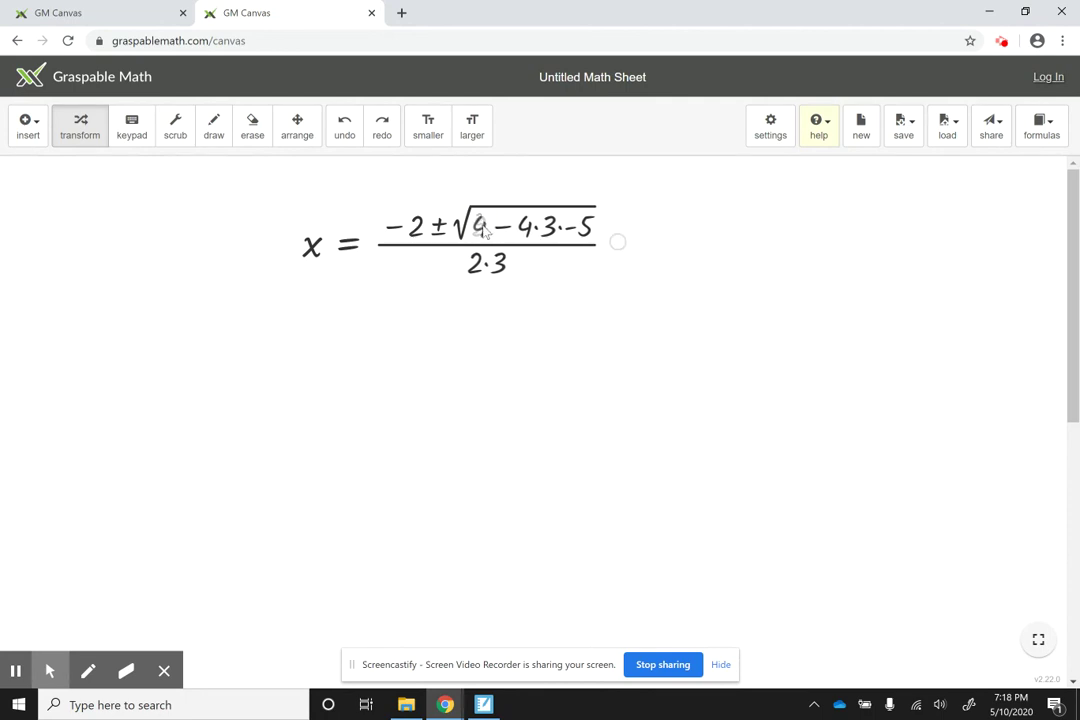
click(537, 231)
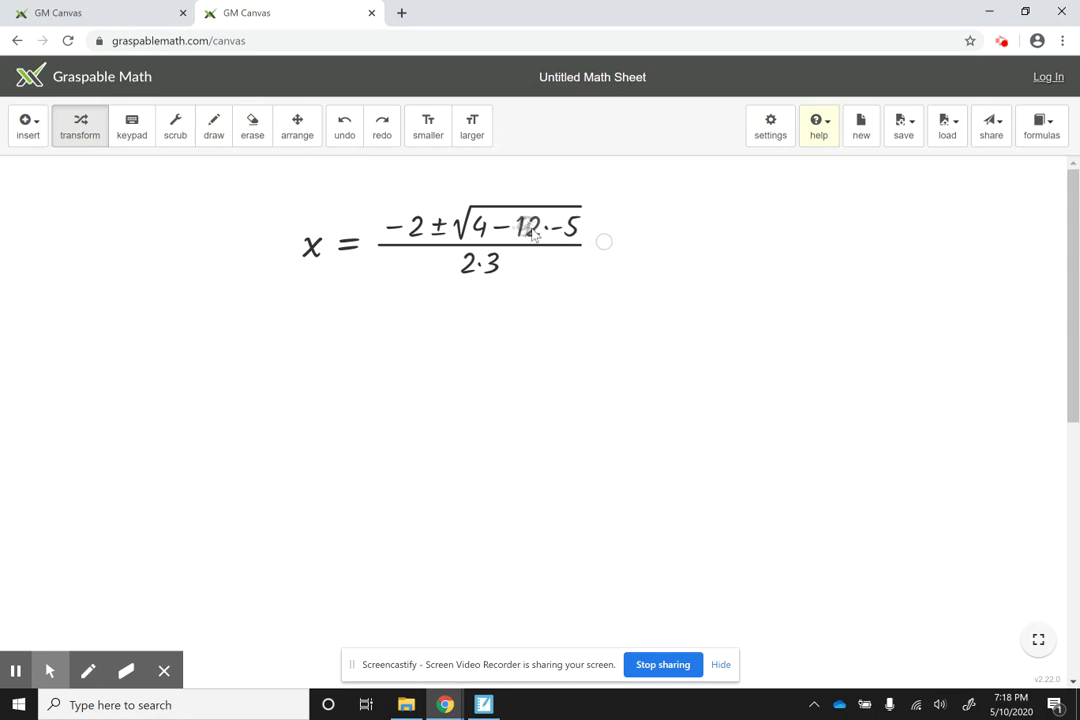
click(545, 232)
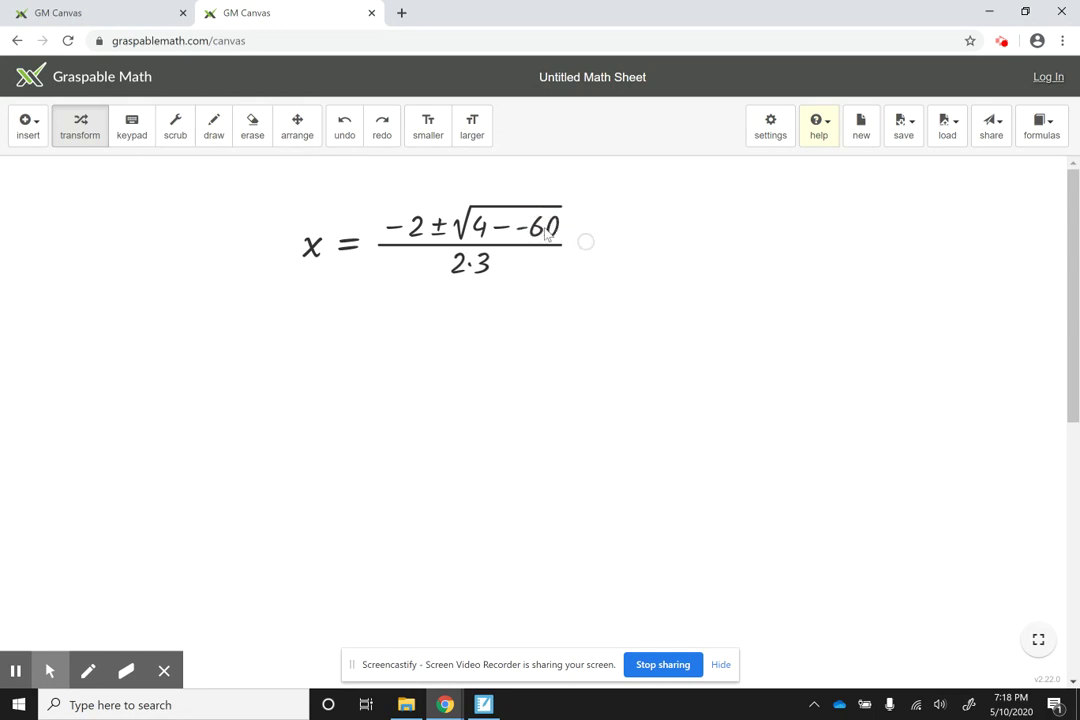
click(505, 233)
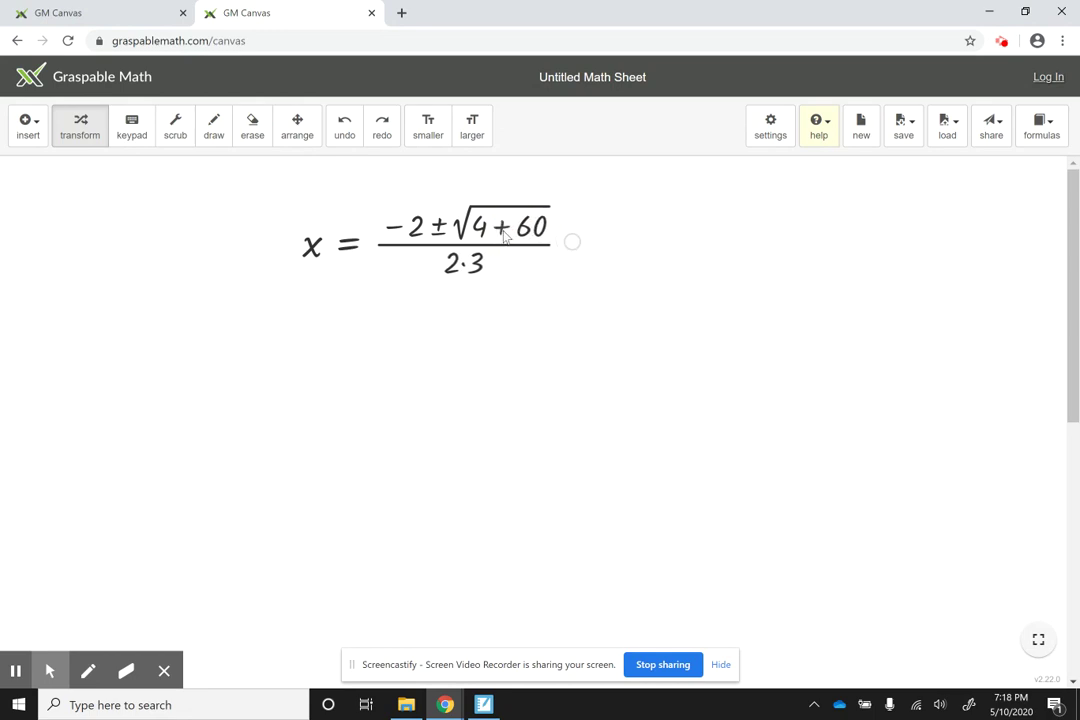
click(455, 266)
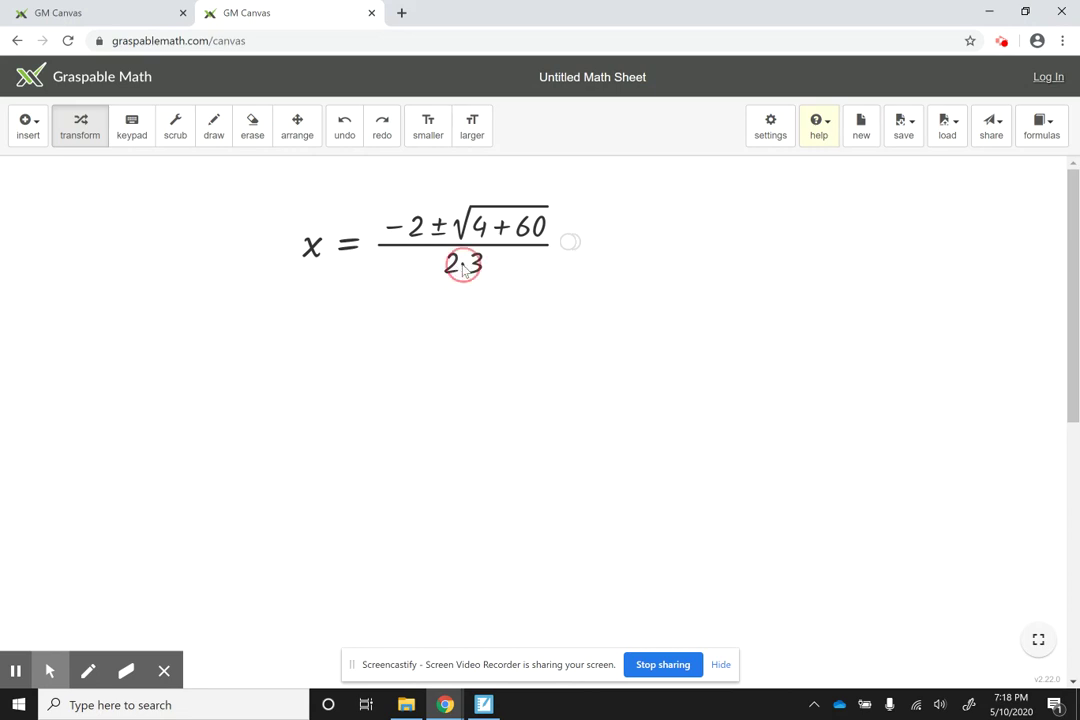
click(503, 230)
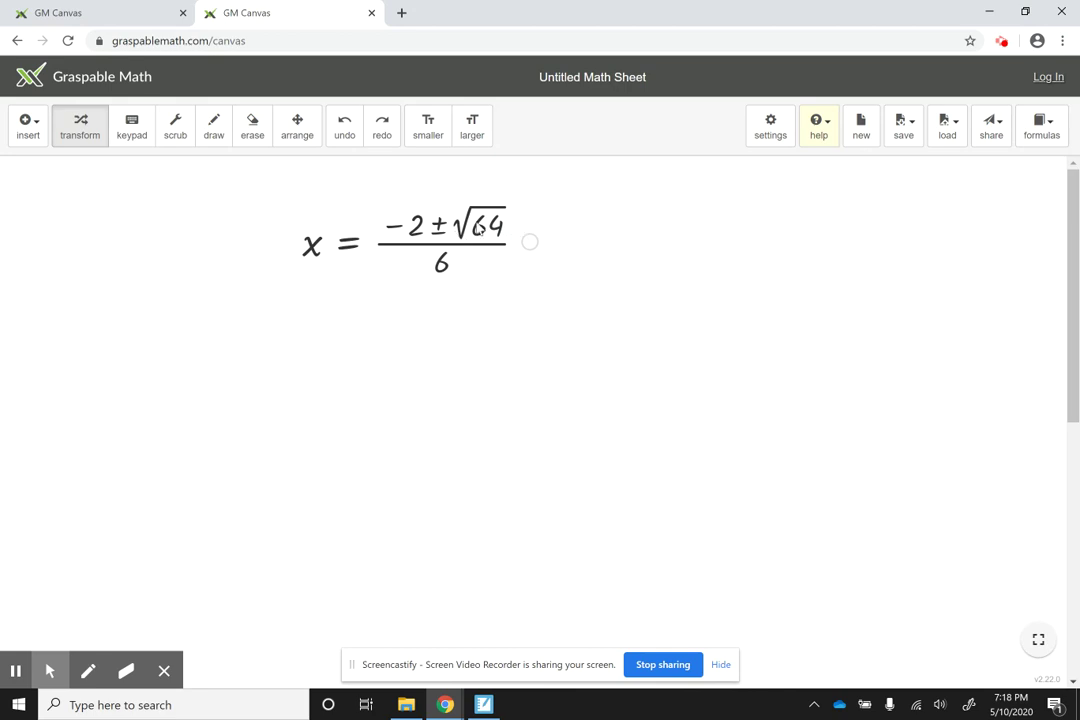
click(480, 229)
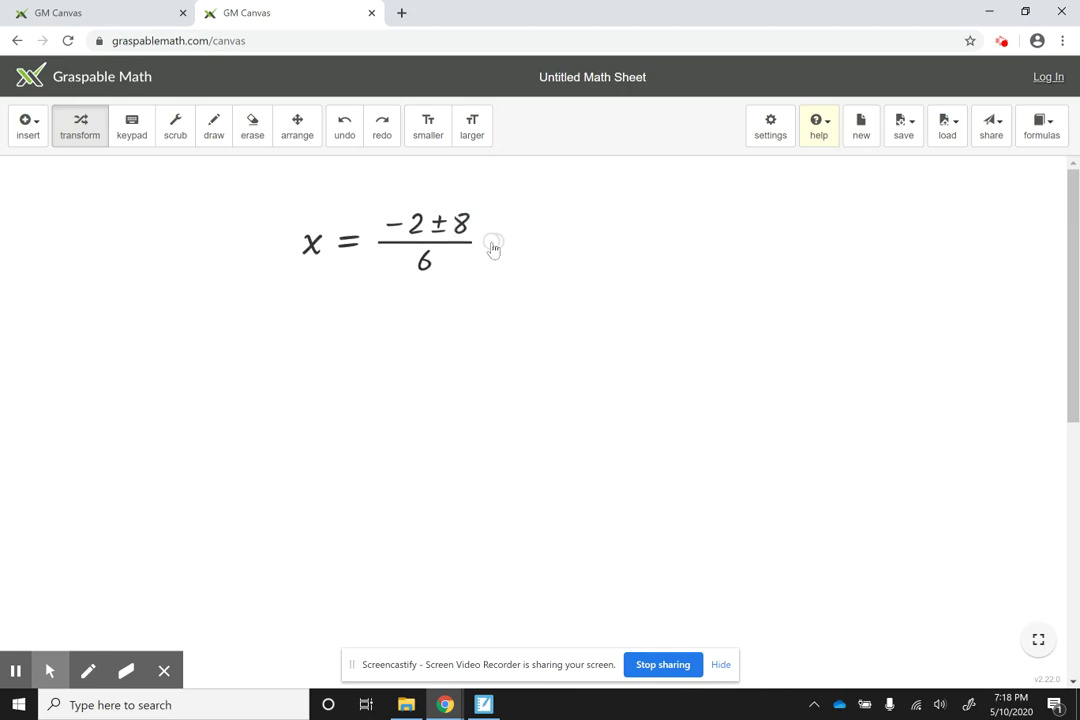
Unfold the derivation history, then split x = (−2 ± 8)/6 into its + and − cases.
drag(493, 251, 480, 544)
drag(487, 604, 485, 690)
scroll(706, 506, down, 3)
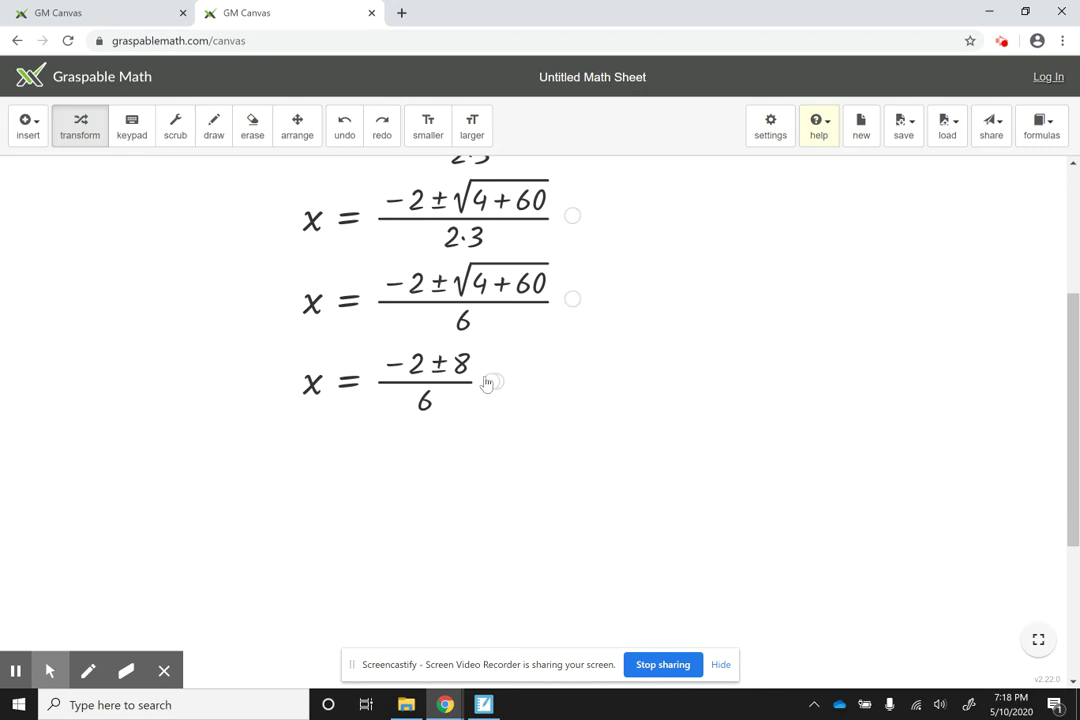
drag(494, 390, 500, 534)
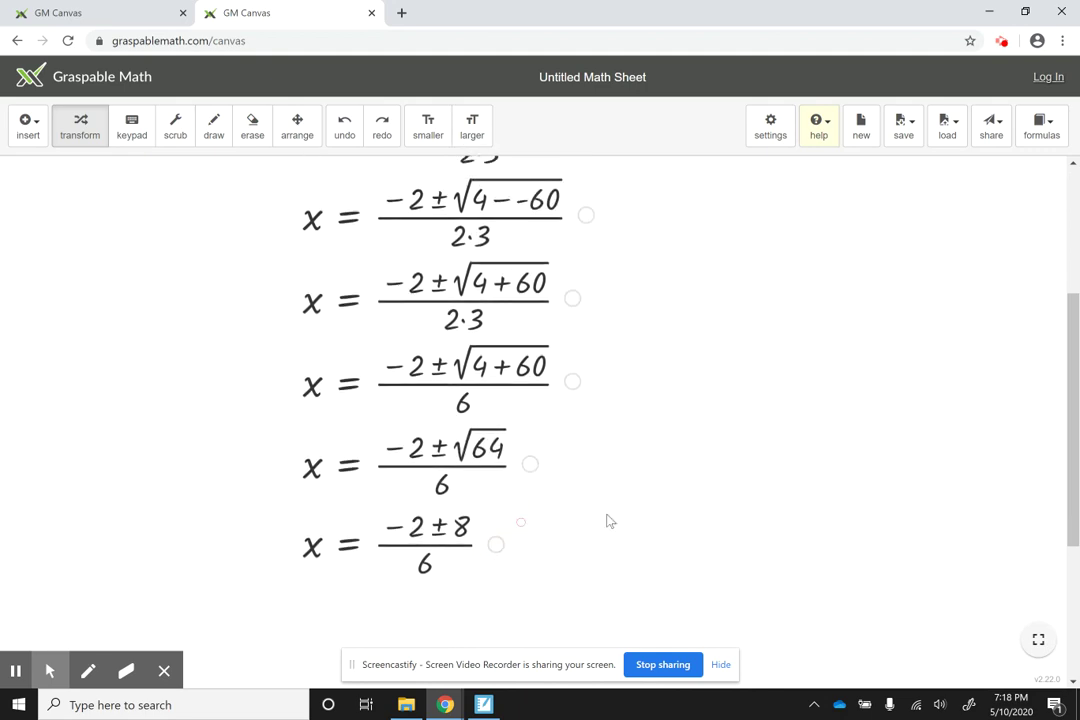
scroll(697, 436, up, 2)
scroll(697, 436, down, 2)
scroll(697, 436, down, 2)
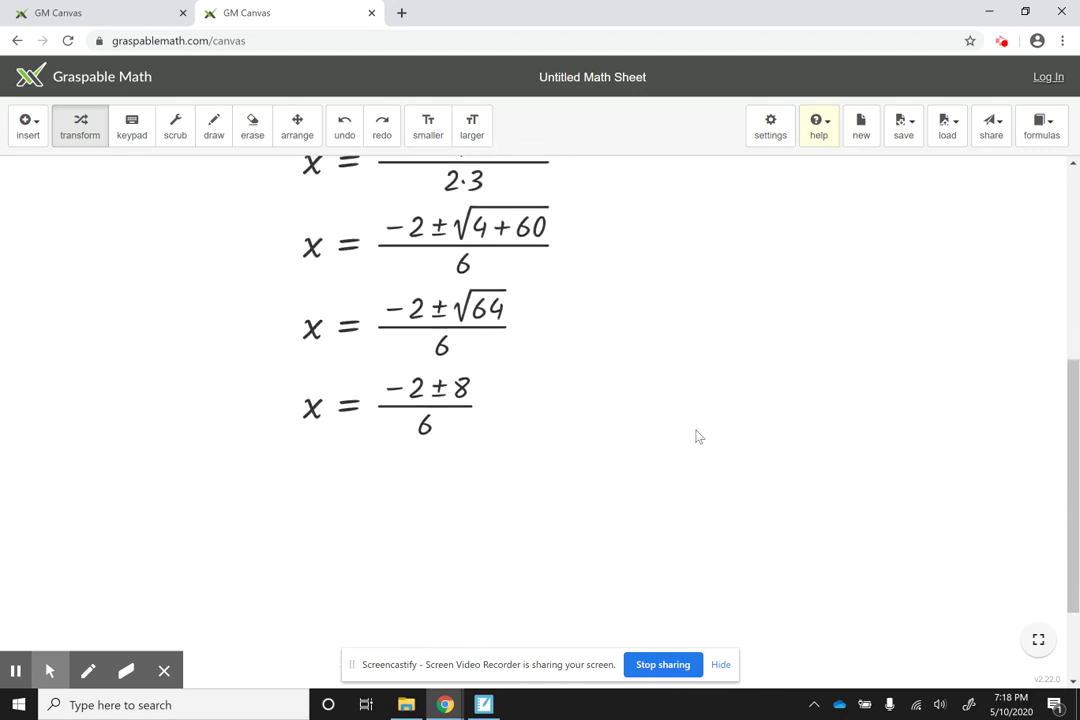
click(440, 368)
Simplify (−2+8)/6 to x = 1 and (−2−8)/6 to x = −5/3.
scroll(695, 470, down, 1)
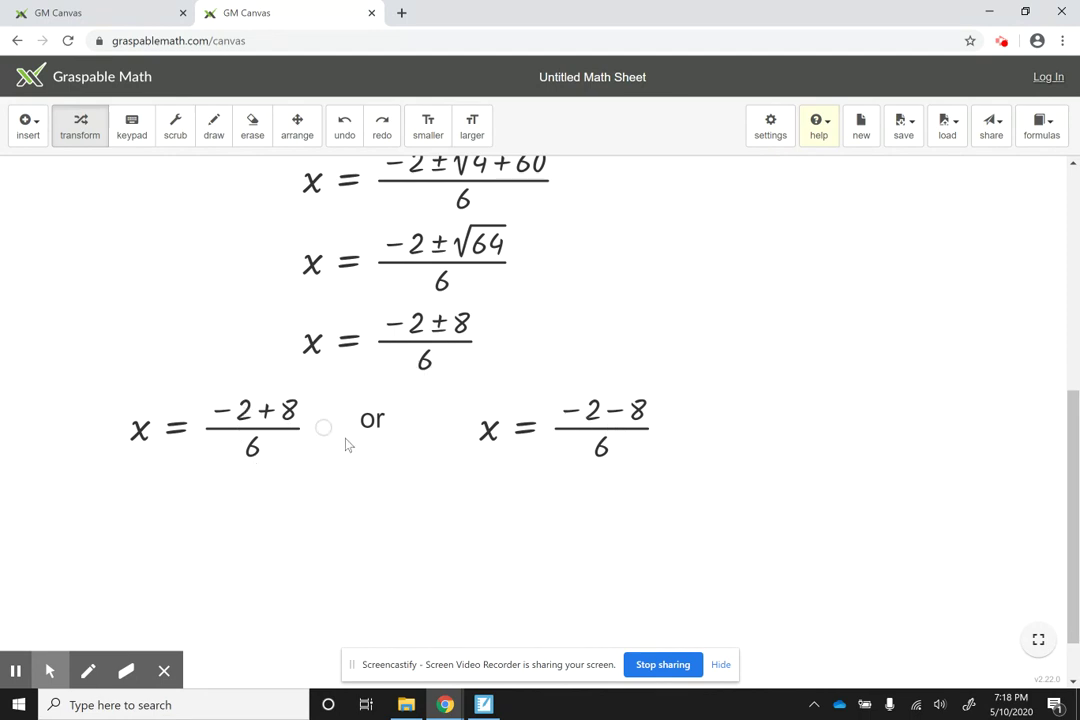
click(267, 413)
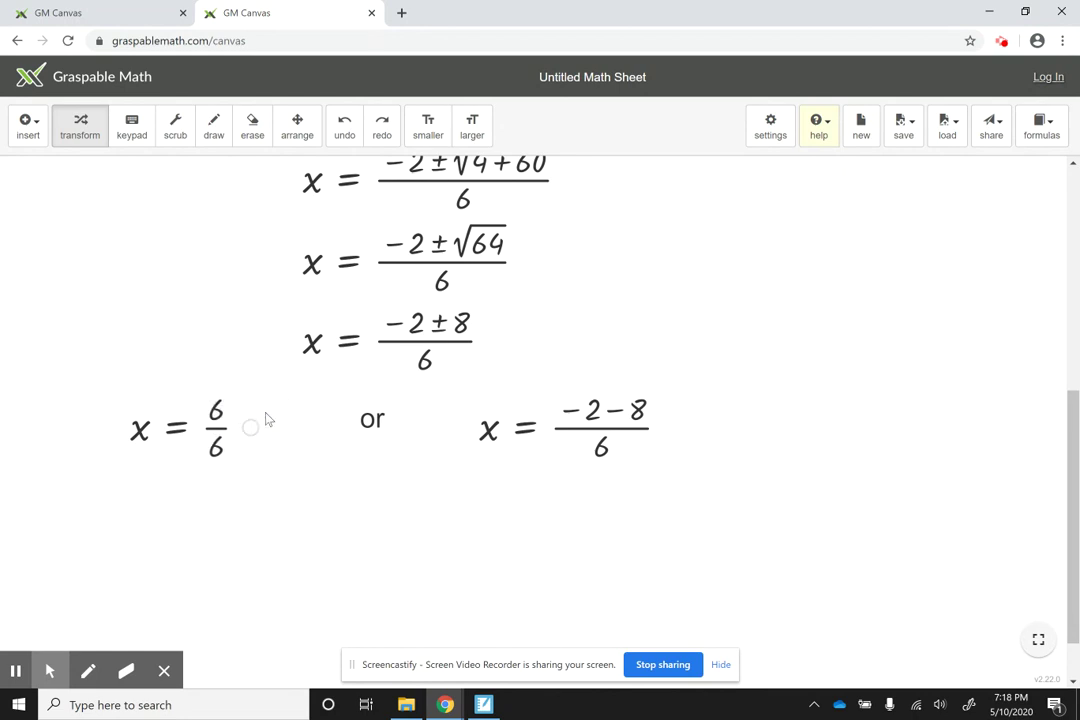
click(219, 429)
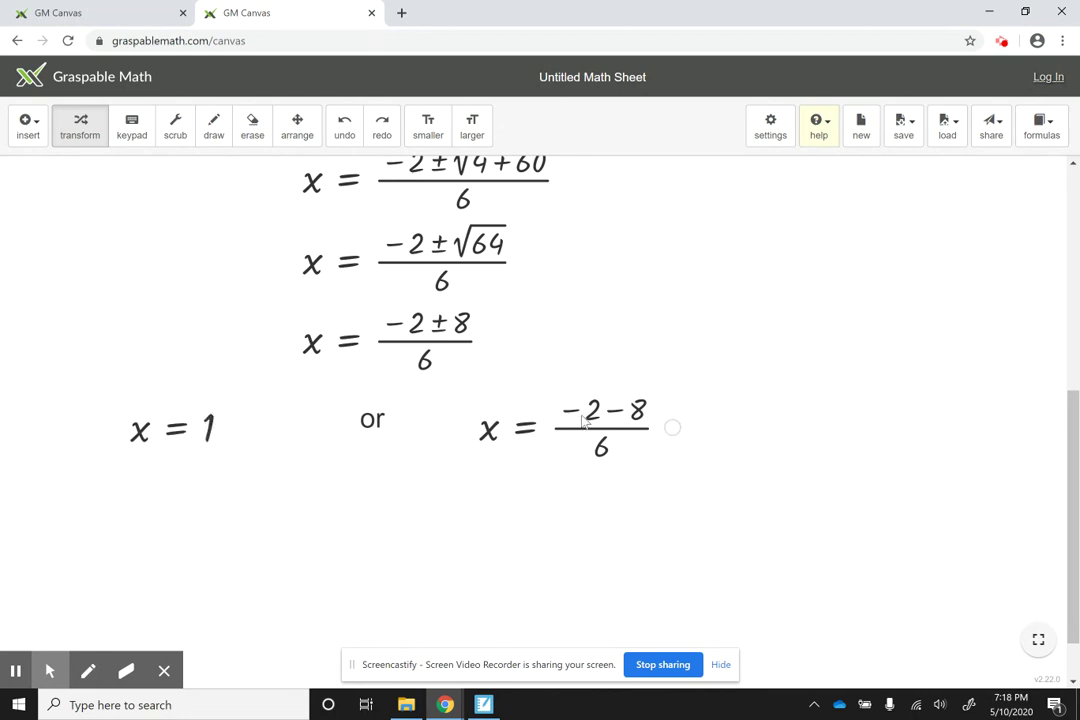
click(618, 417)
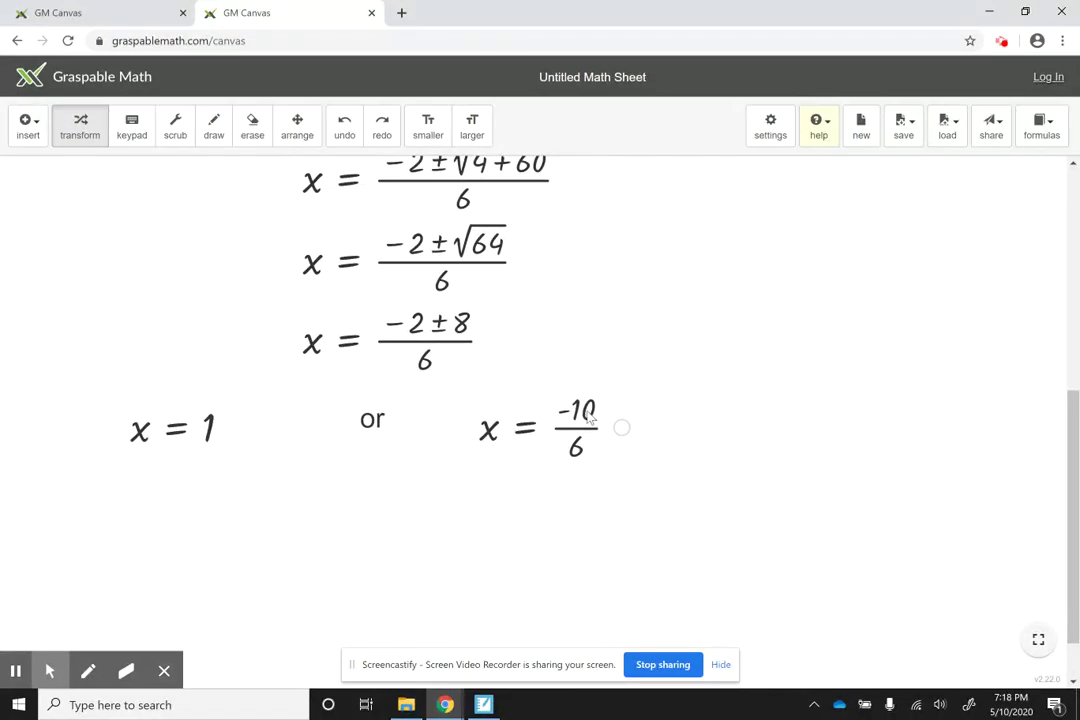
click(576, 430)
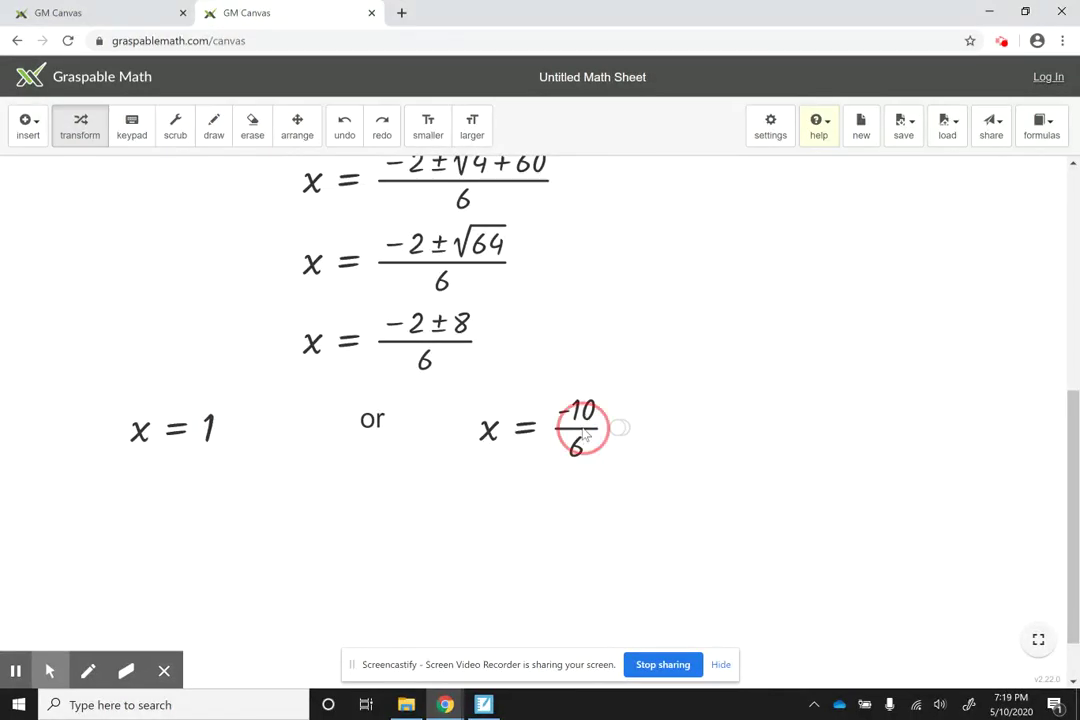
Expand each branch's history to list the steps under x = 1 and x = −5/3.
click(231, 435)
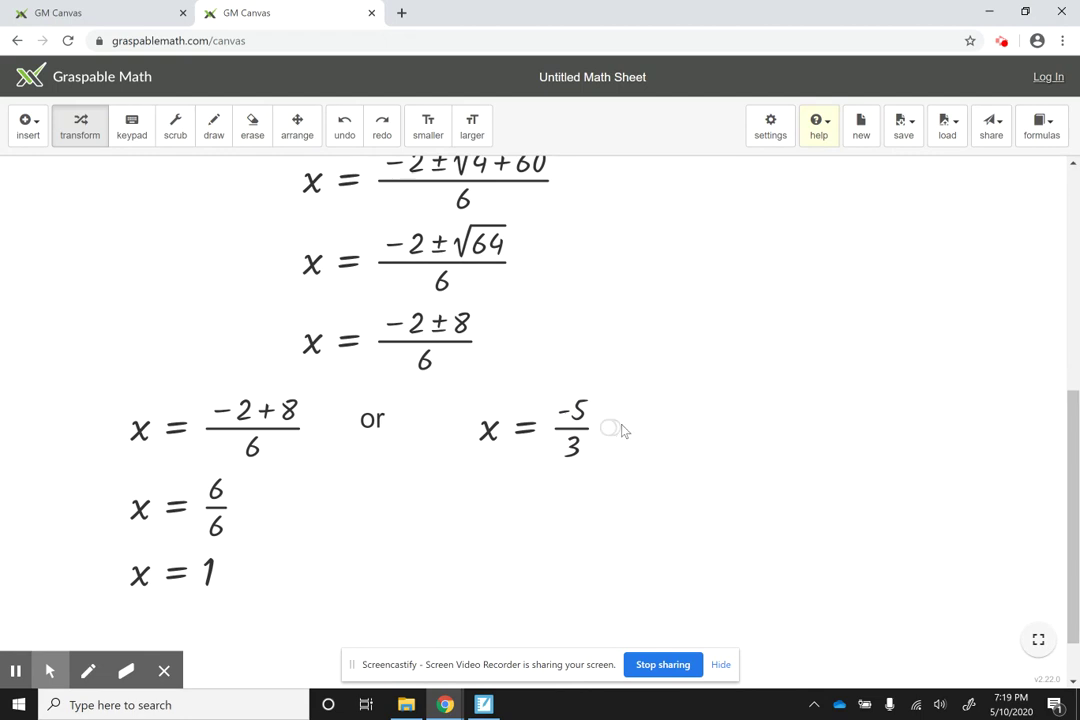
click(618, 429)
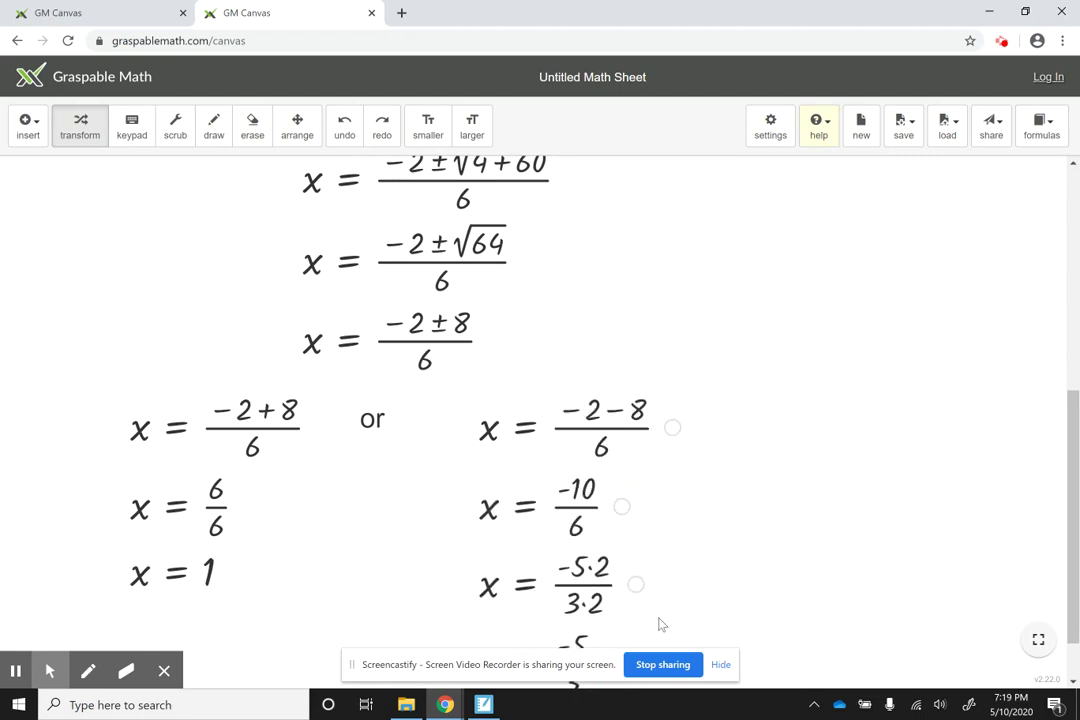
scroll(755, 557, down, 3)
click(617, 527)
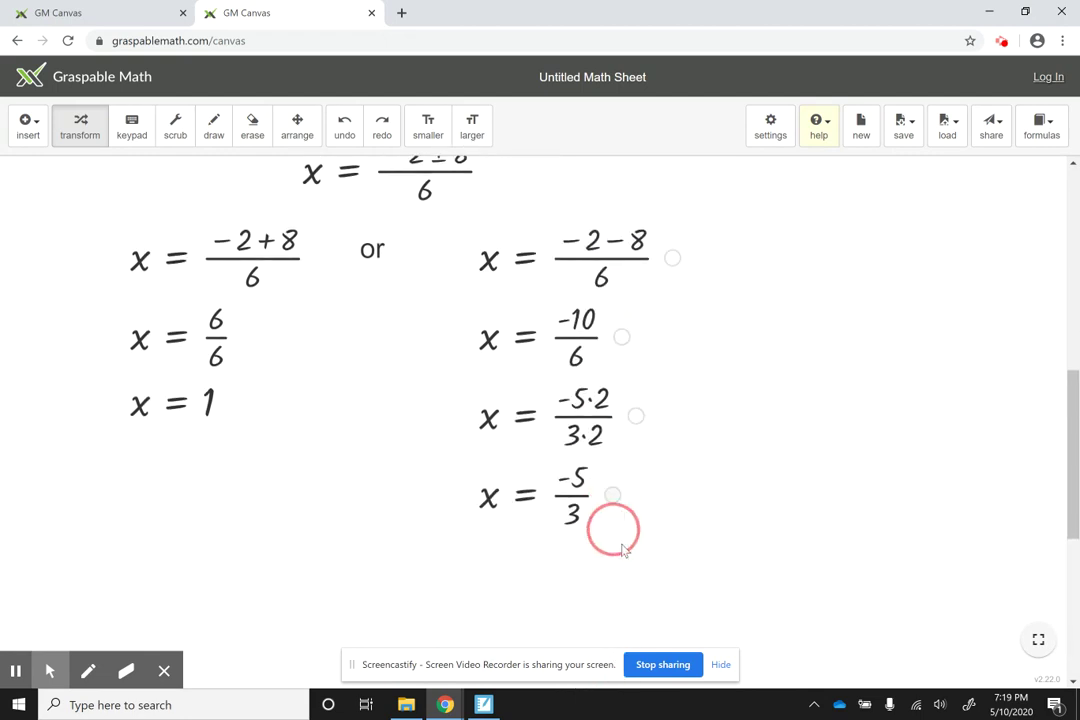
scroll(660, 540, down, 1)
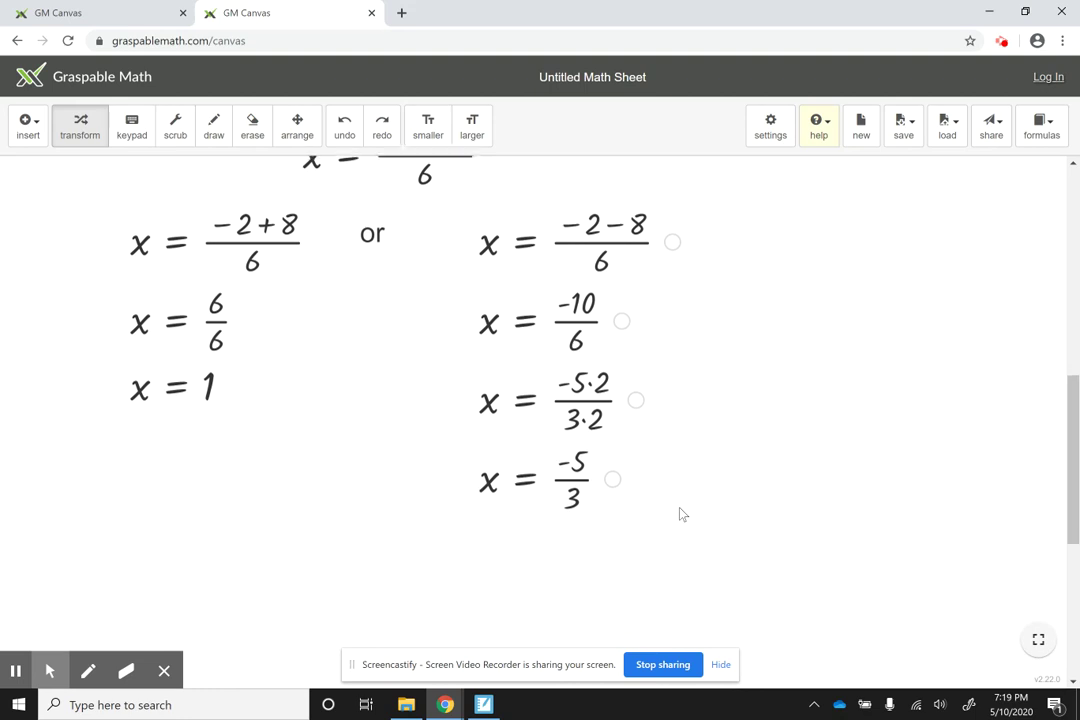
click(576, 489)
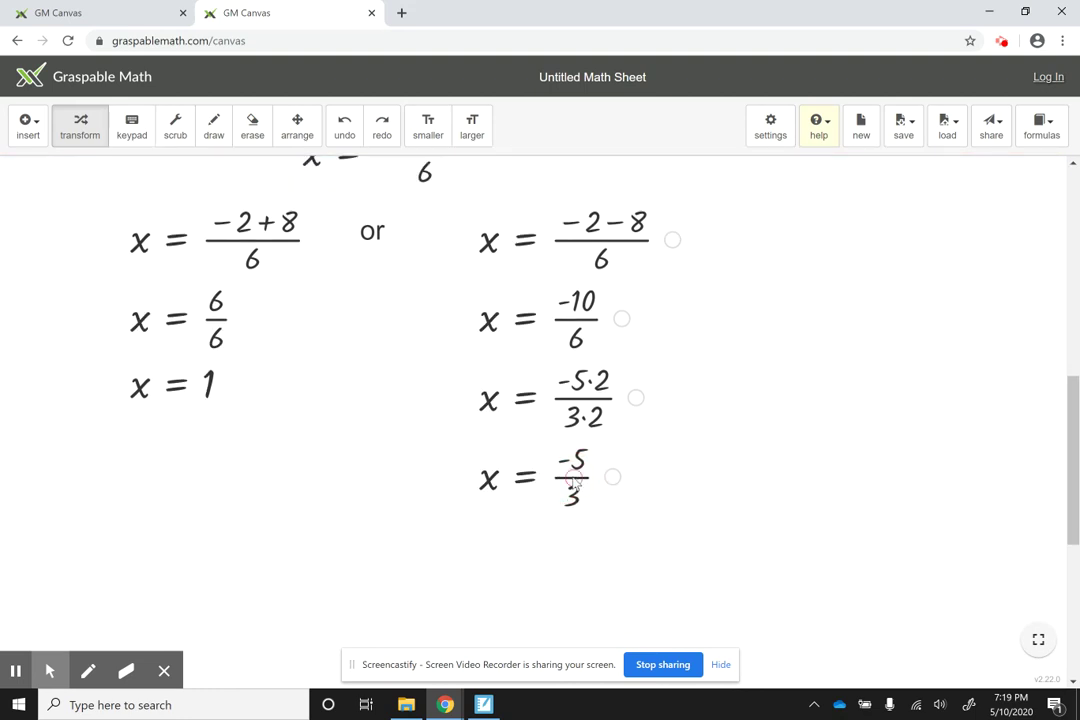
scroll(725, 466, up, 1)
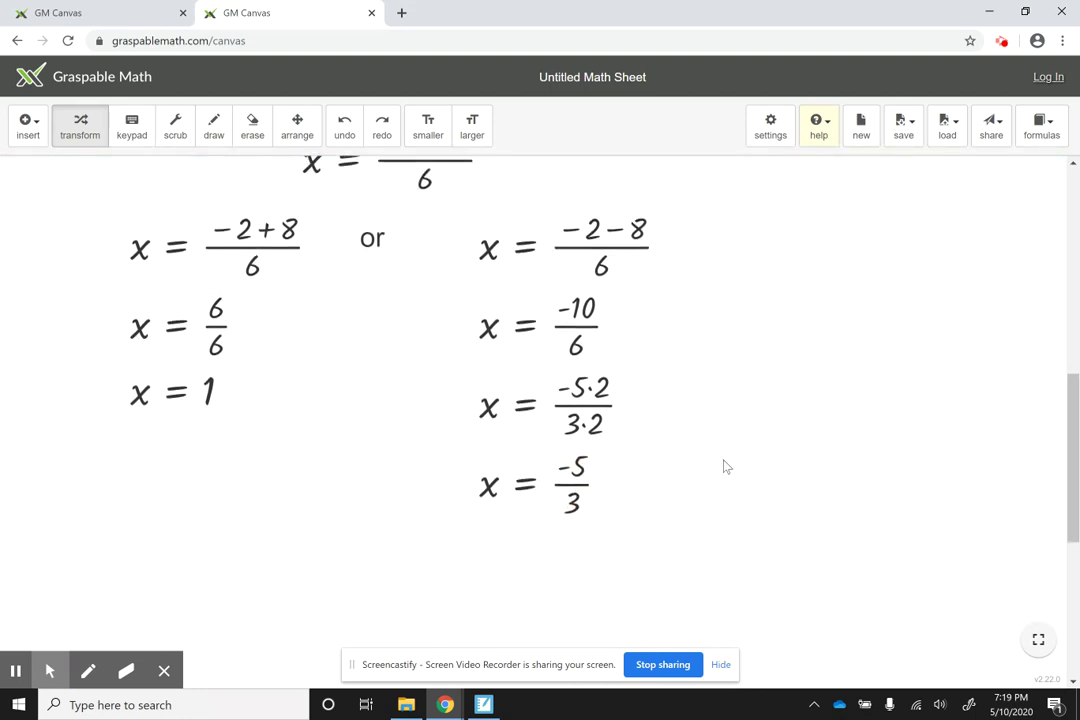
scroll(725, 466, up, 5)
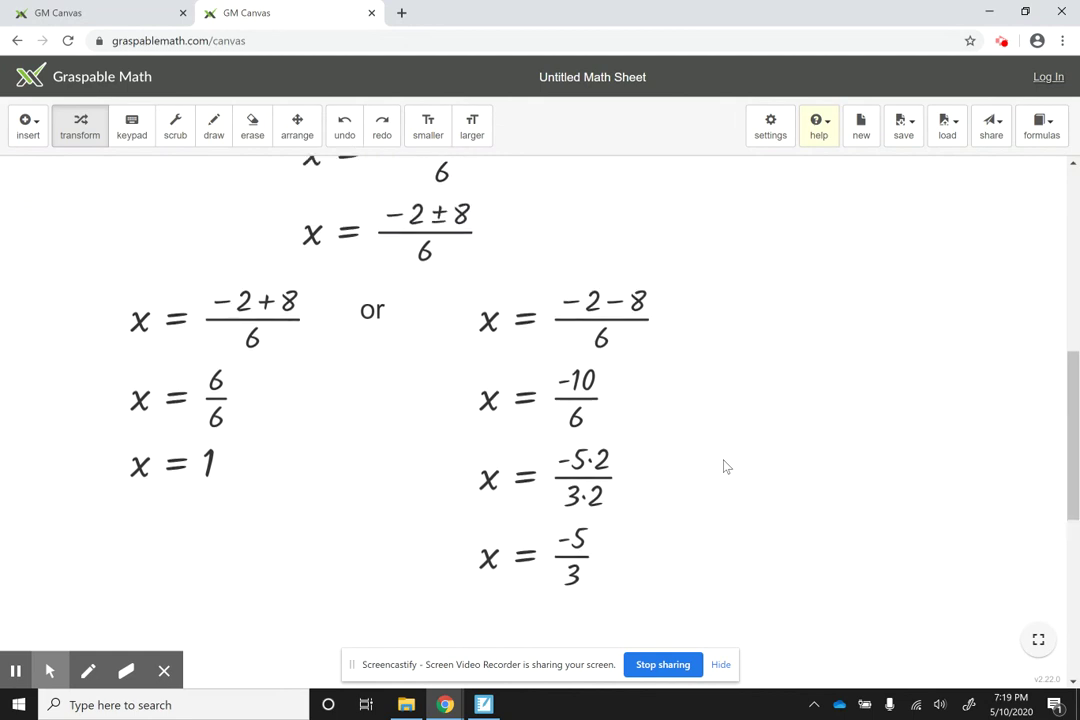
Switch to SMART Notebook and open the recap page showing 5x − 2 = 2x + 5 solved to x = 7/3.
key(alt+Tab)
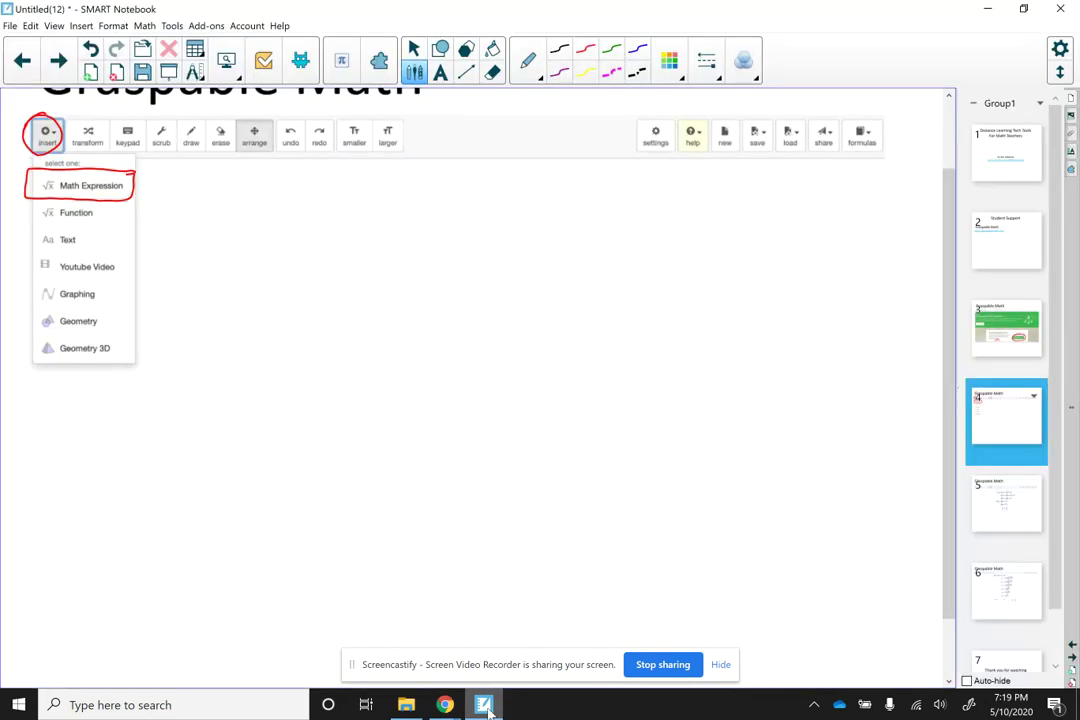
click(1000, 526)
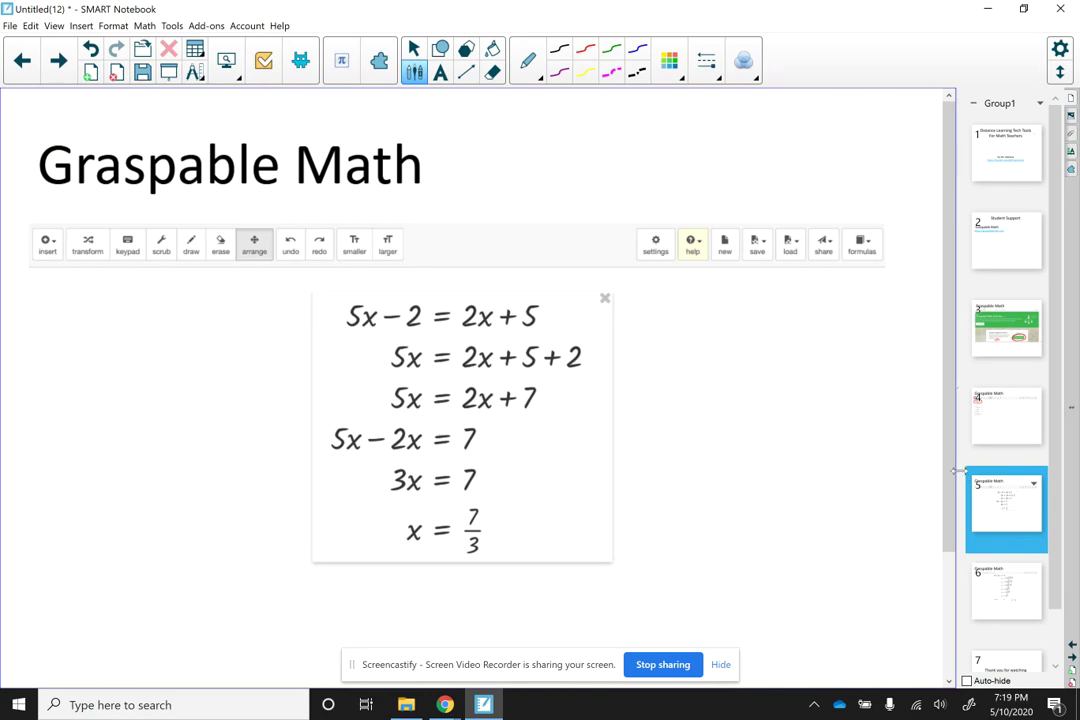
drag(947, 506, 938, 563)
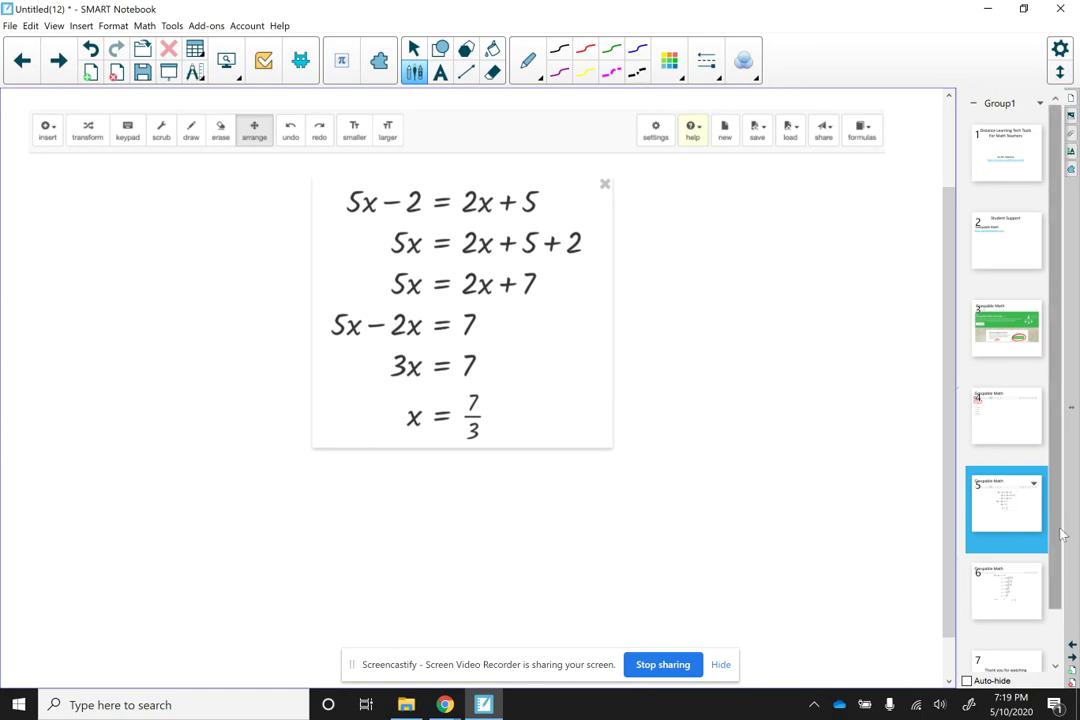
scroll(1004, 545, down, 1)
Scroll through page 6's solution of 3x²+2x−5=0 to x = 1 or −5/3, then show page 7's 'Thank you for watching'.
click(1004, 550)
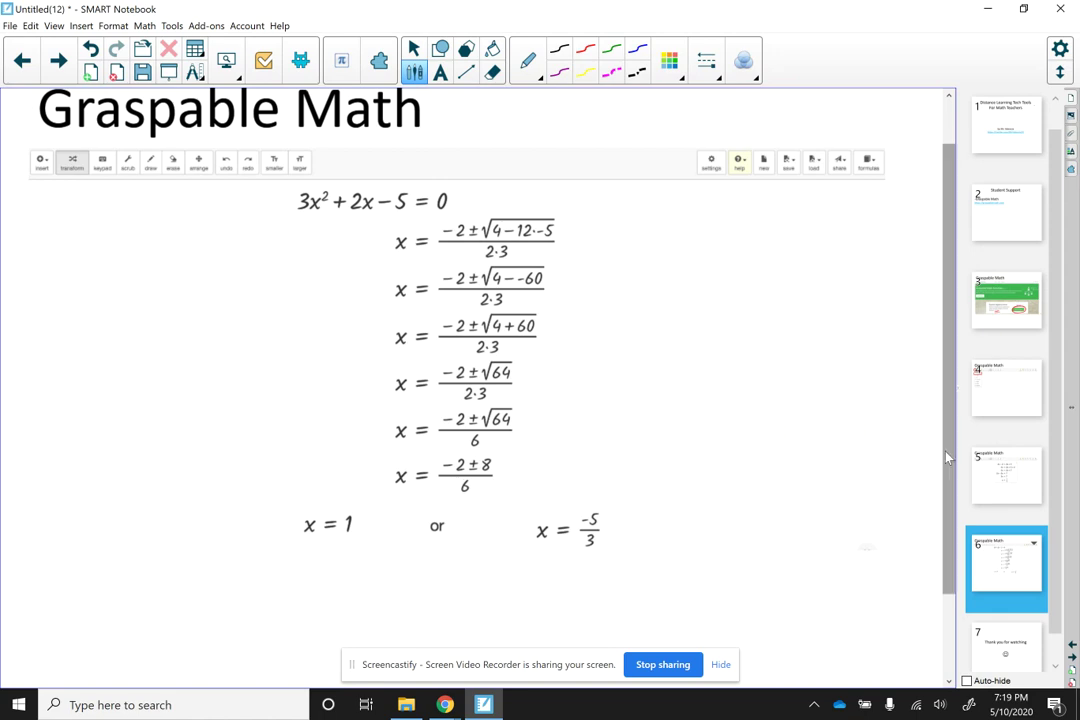
drag(948, 482, 950, 491)
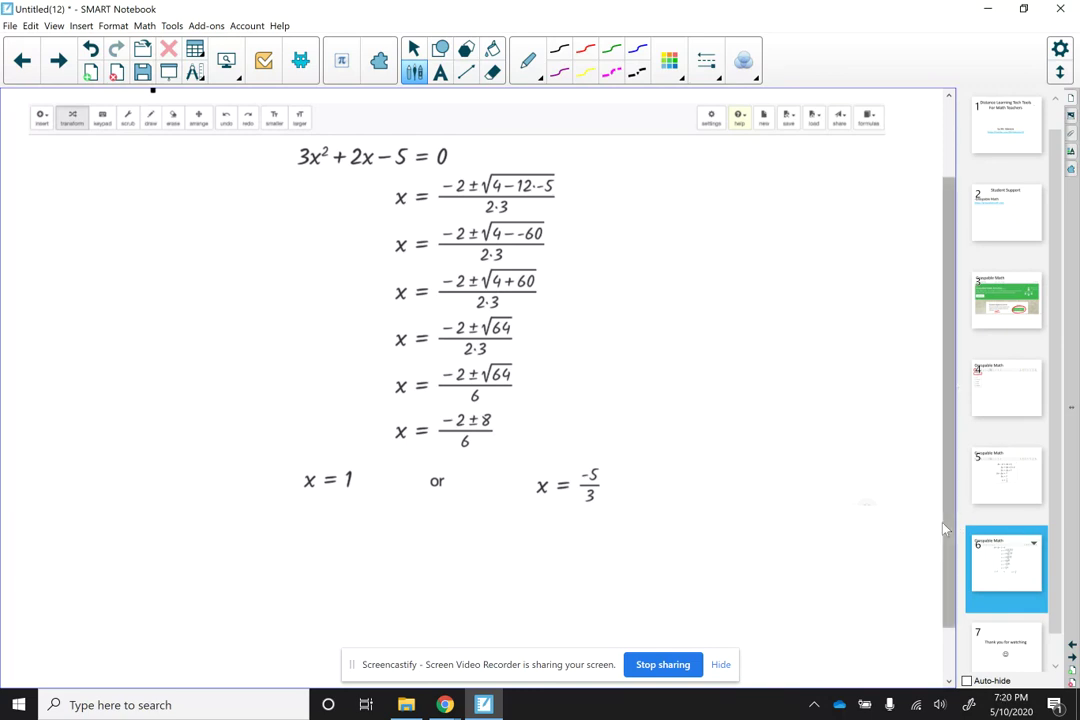
drag(950, 527, 950, 538)
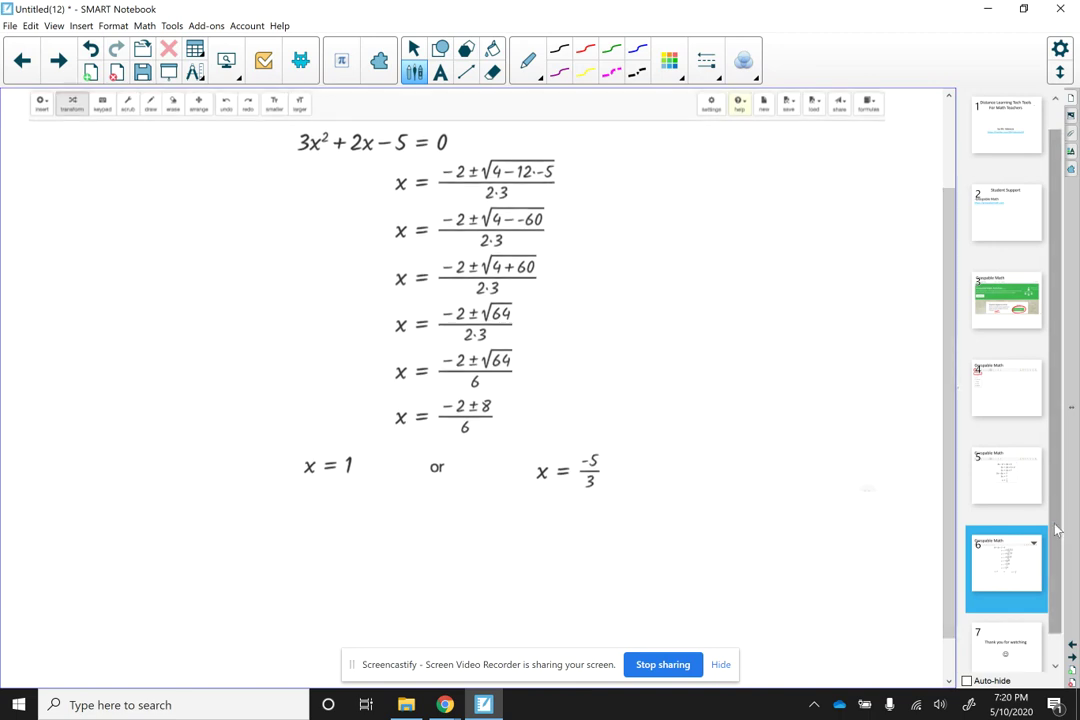
scroll(1000, 626, down, 1)
click(1000, 626)
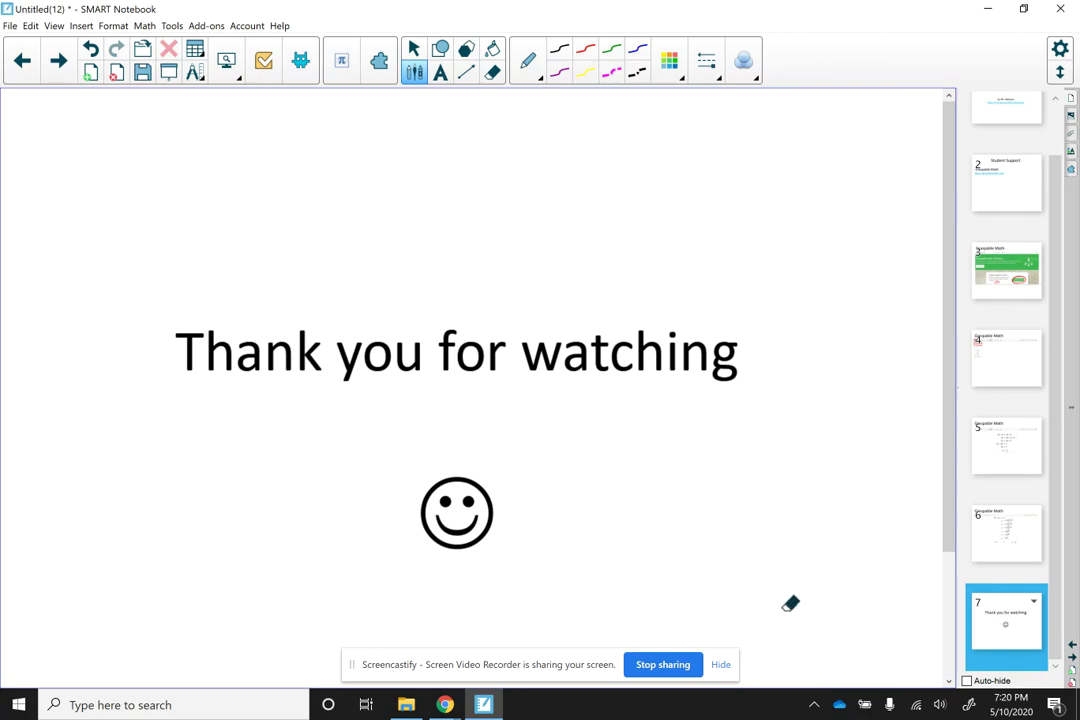